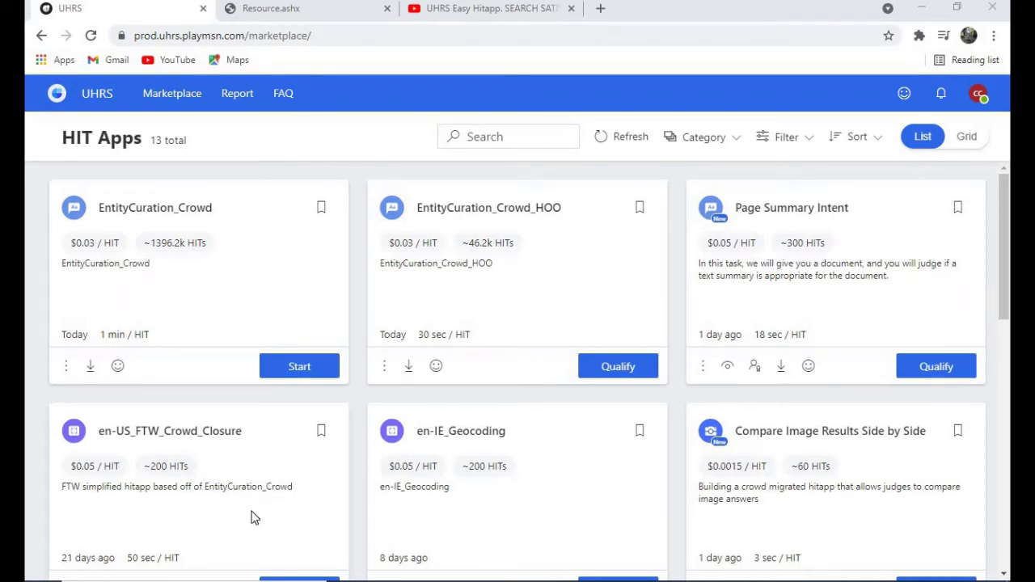
# Open the qualification details of the Page Summary Intent HIT app.
pyautogui.click(1004, 296)
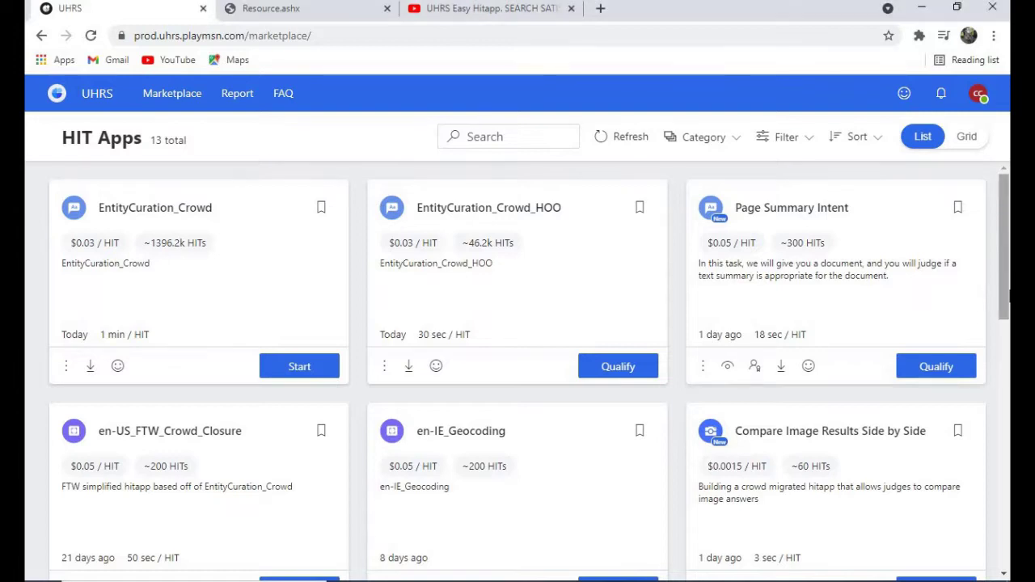
pyautogui.moveTo(1004, 296)
pyautogui.mouseDown()
pyautogui.moveTo(1003, 310)
pyautogui.moveTo(1004, 296)
pyautogui.mouseUp()
pyautogui.click(935, 371)
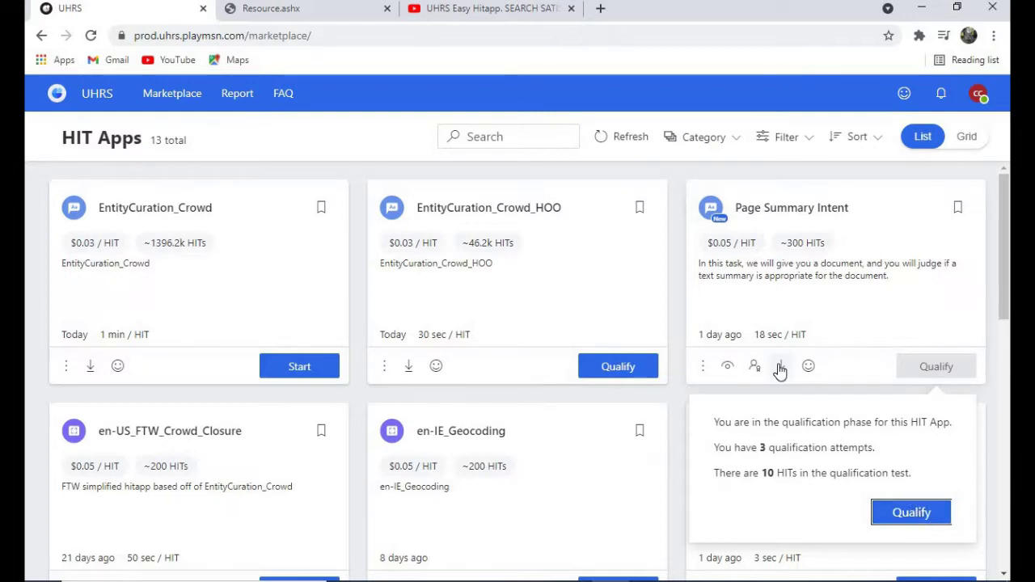
# Consult the guideline document with its rating examples and start the Page Summary Intent qualification test.
pyautogui.click(224, 13)
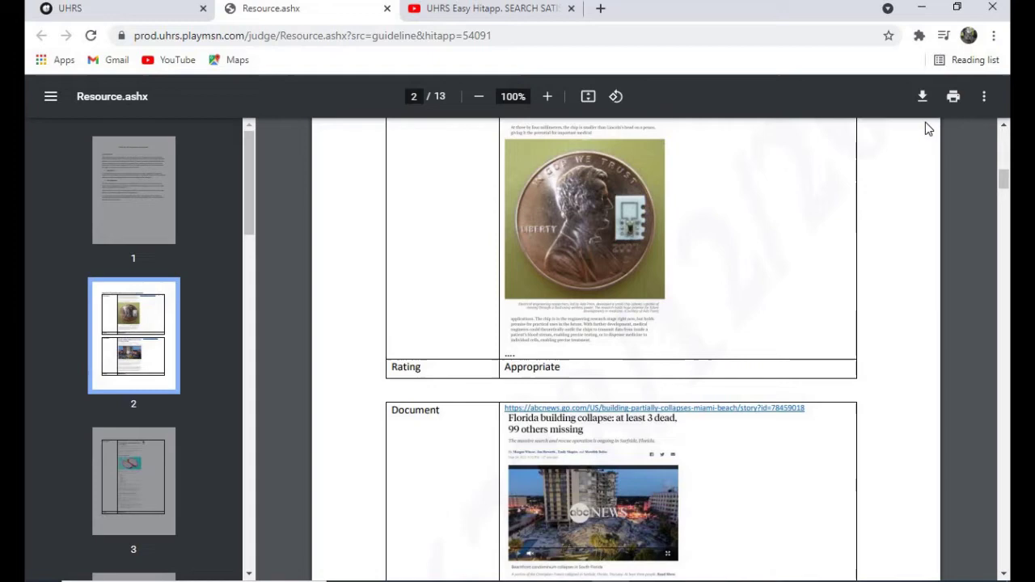
pyautogui.moveTo(1004, 183)
pyautogui.mouseDown()
pyautogui.moveTo(1002, 148)
pyautogui.moveTo(1007, 185)
pyautogui.mouseUp()
pyautogui.click(143, 12)
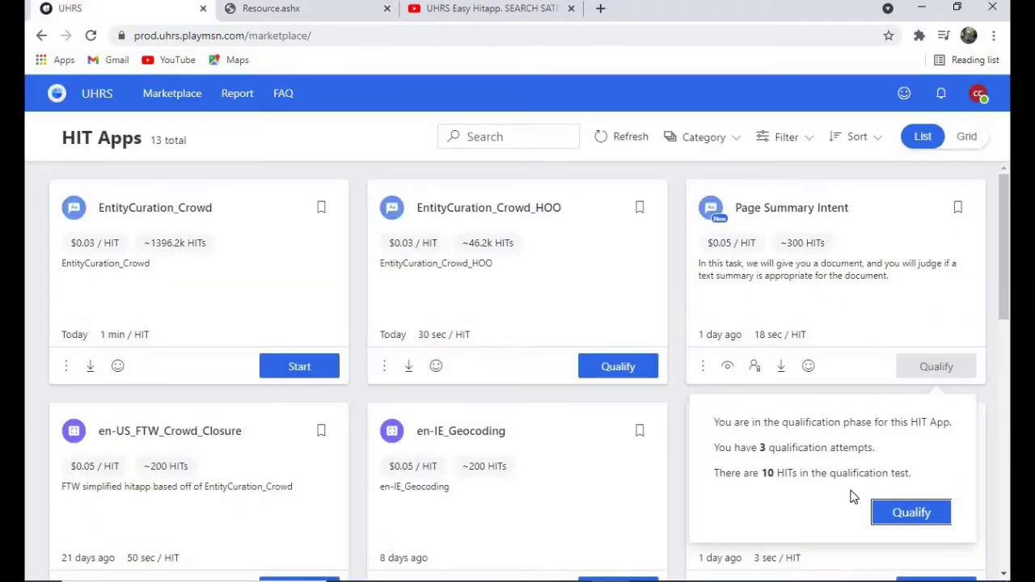
pyautogui.click(917, 518)
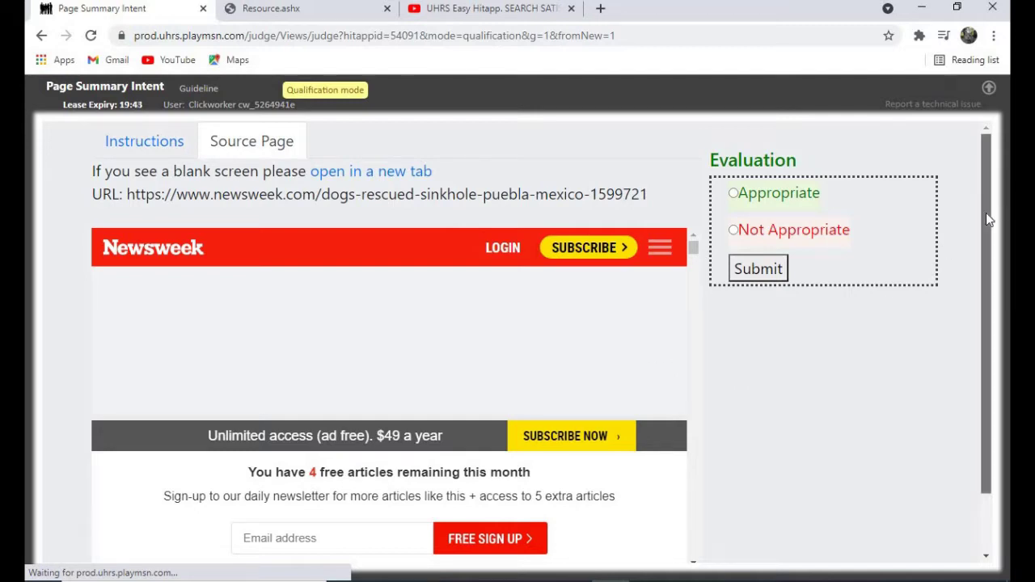
# Examine the Newsweek article about the dogs in the Mexico sinkhole and dismiss its newsletter sign-up pop-up.
pyautogui.moveTo(986, 212); pyautogui.dragTo(987, 219)
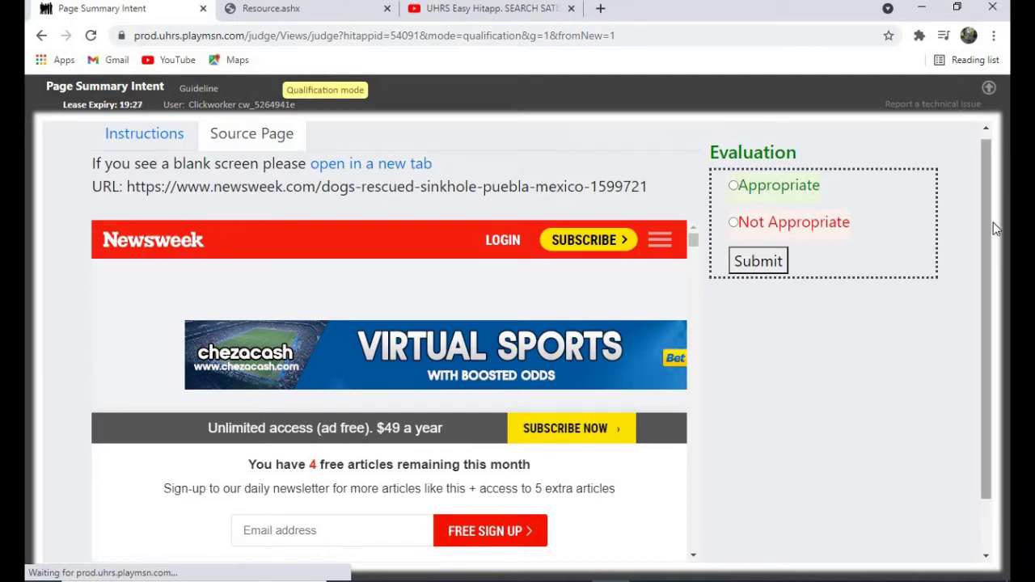
pyautogui.moveTo(984, 264); pyautogui.dragTo(985, 282)
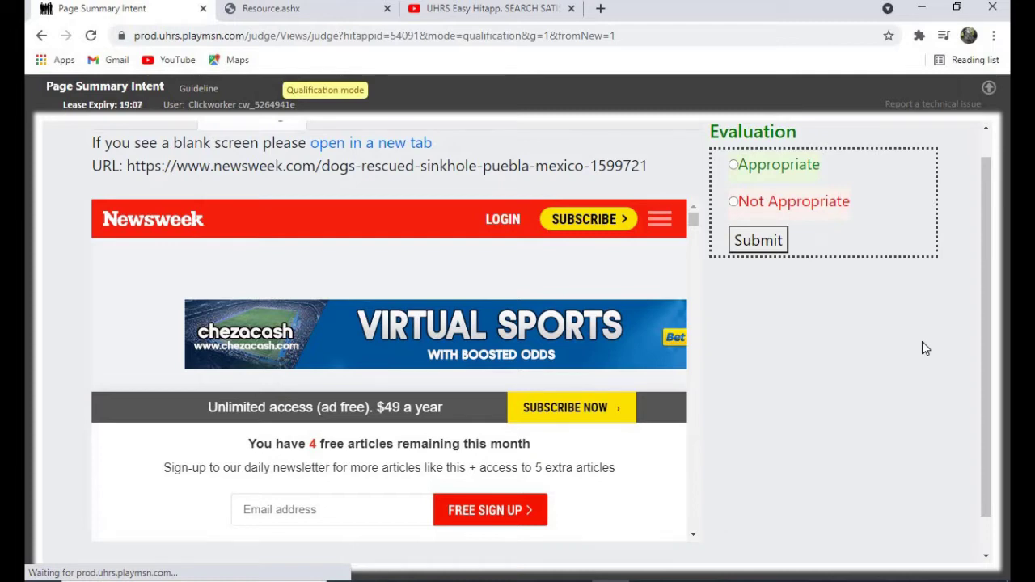
pyautogui.moveTo(986, 292); pyautogui.dragTo(991, 328)
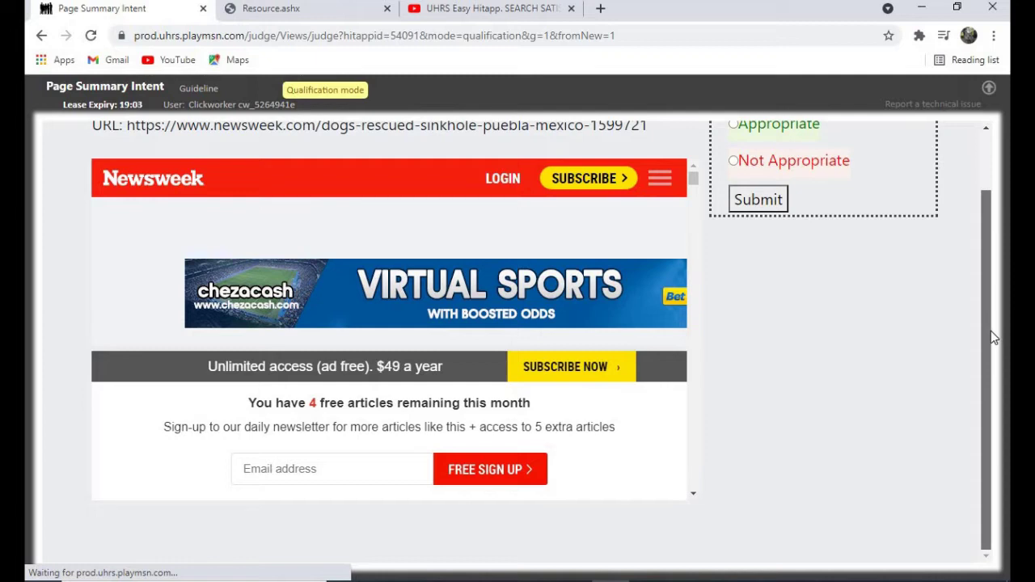
pyautogui.moveTo(991, 331); pyautogui.dragTo(1001, 266)
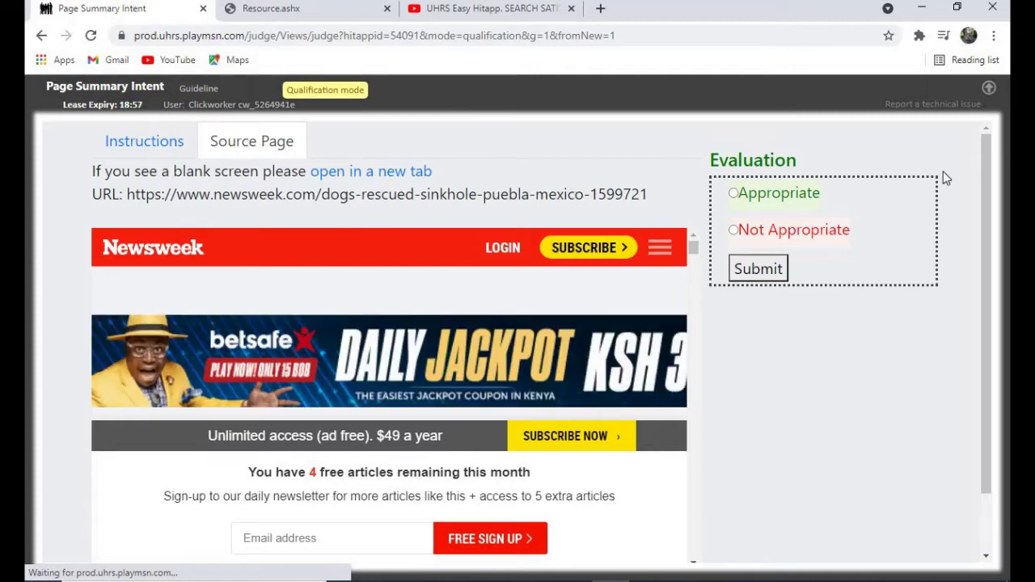
pyautogui.moveTo(986, 194); pyautogui.dragTo(990, 218)
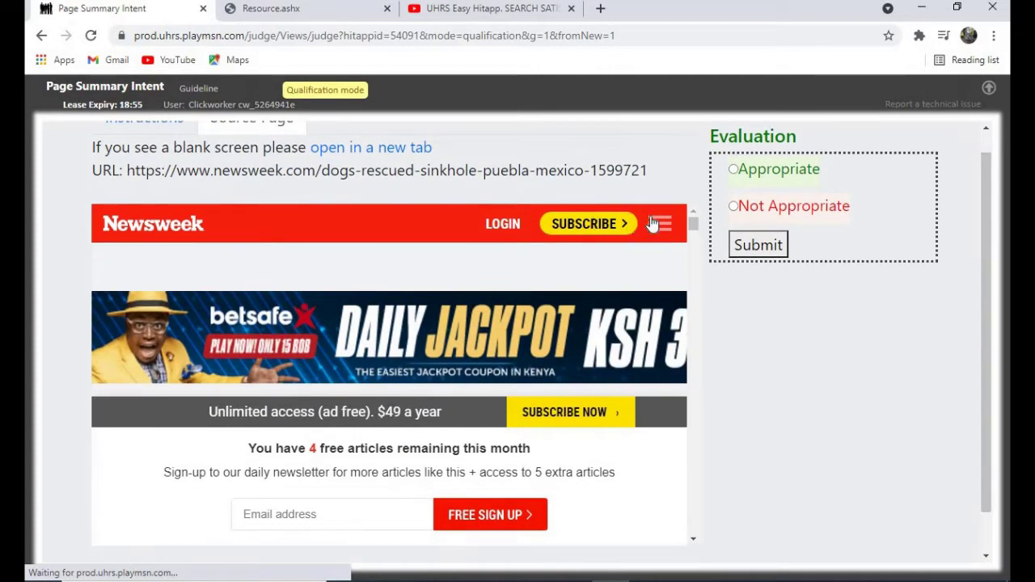
pyautogui.moveTo(695, 225); pyautogui.dragTo(700, 232)
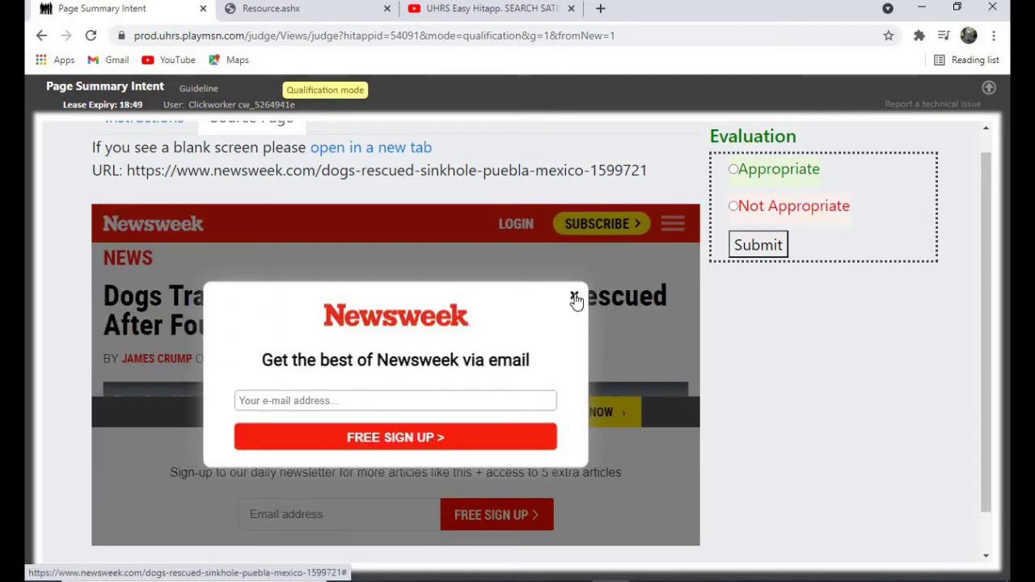
pyautogui.click(576, 296)
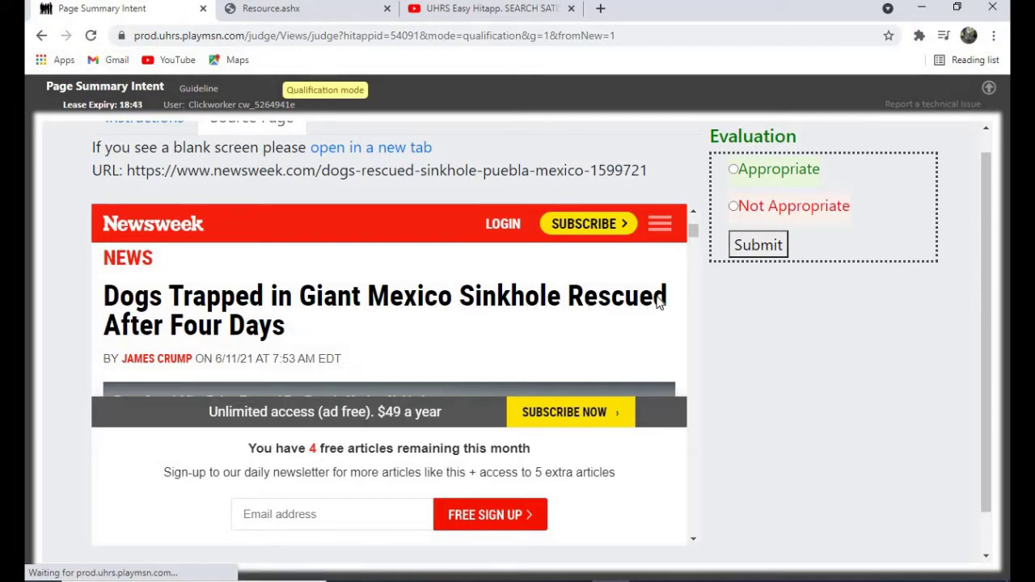
# Submit the Newsweek sinkhole article as Appropriate and acknowledge the judgment feedback.
pyautogui.click(738, 176)
pyautogui.click(759, 246)
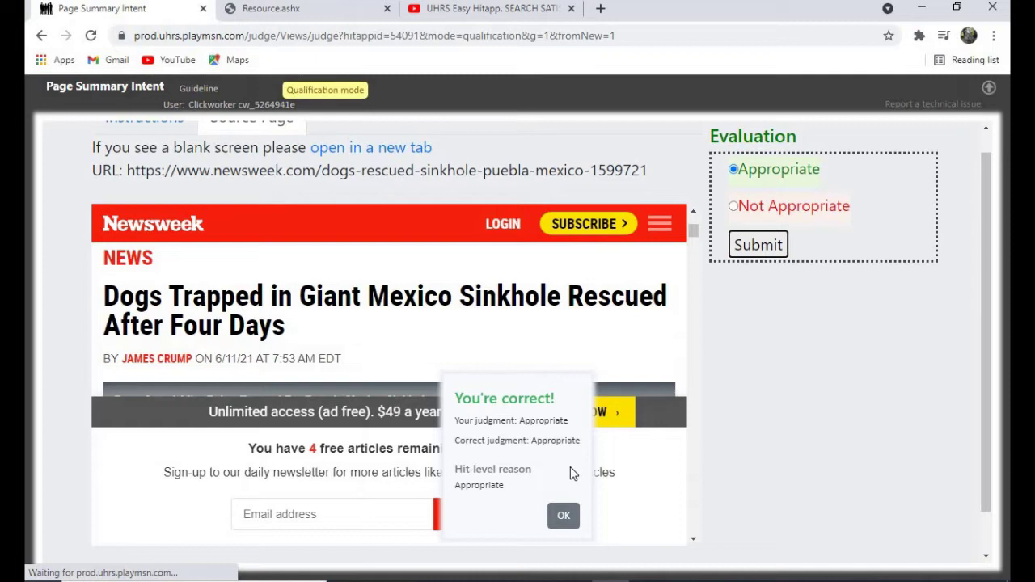
pyautogui.click(566, 519)
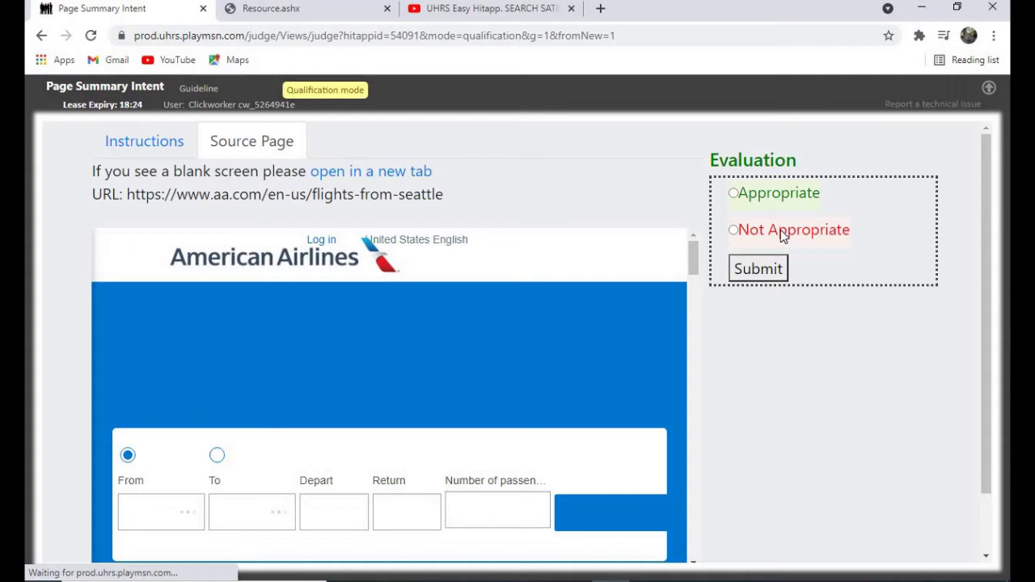
# Review the American Airlines flights-from-Seattle page, submit it as Appropriate, and acknowledge the judgment feedback.
pyautogui.moveTo(693, 254); pyautogui.dragTo(696, 259)
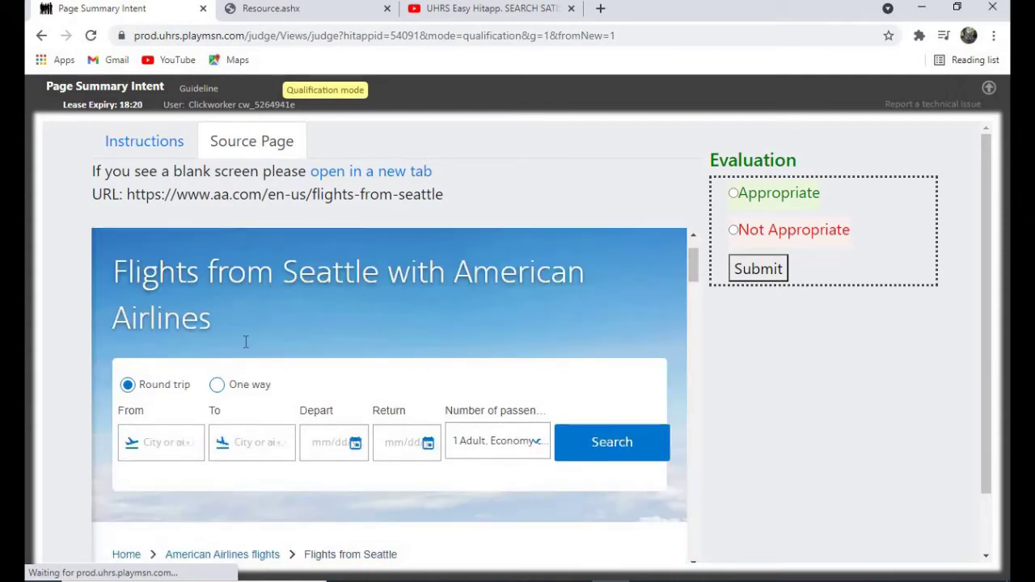
pyautogui.moveTo(695, 271)
pyautogui.mouseDown()
pyautogui.moveTo(695, 342)
pyautogui.moveTo(699, 261)
pyautogui.mouseUp()
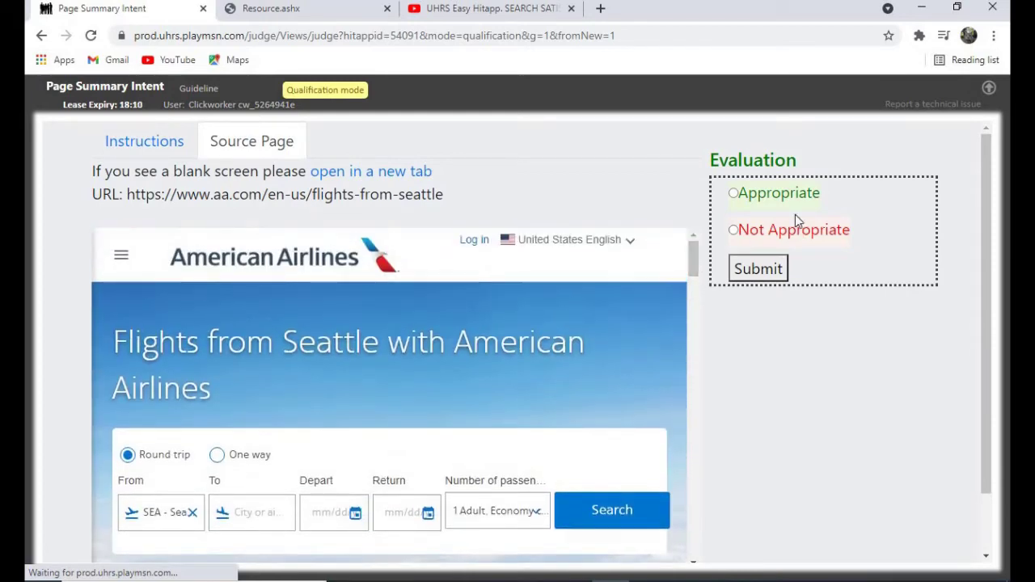
pyautogui.click(734, 194)
pyautogui.click(761, 271)
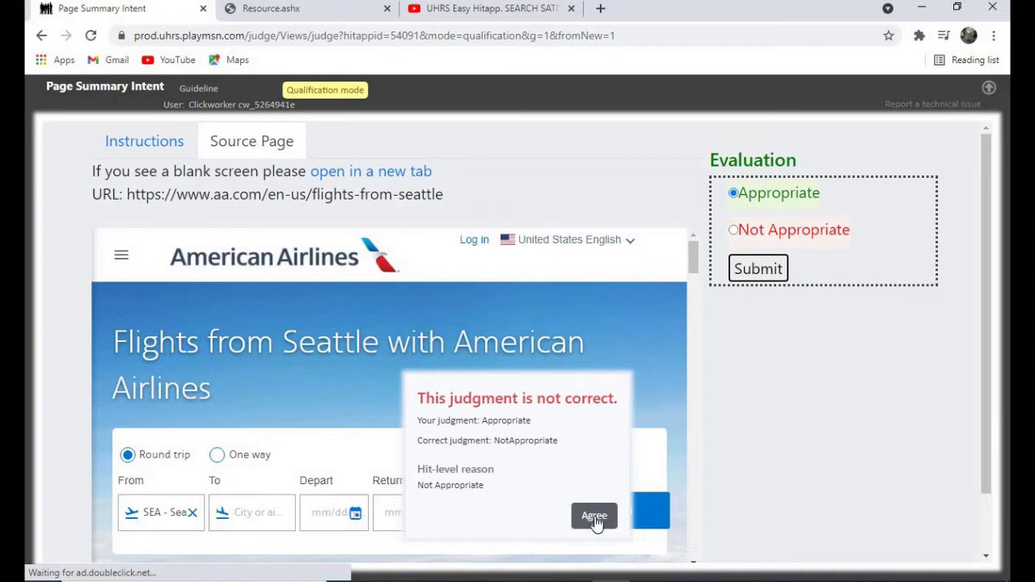
pyautogui.click(595, 522)
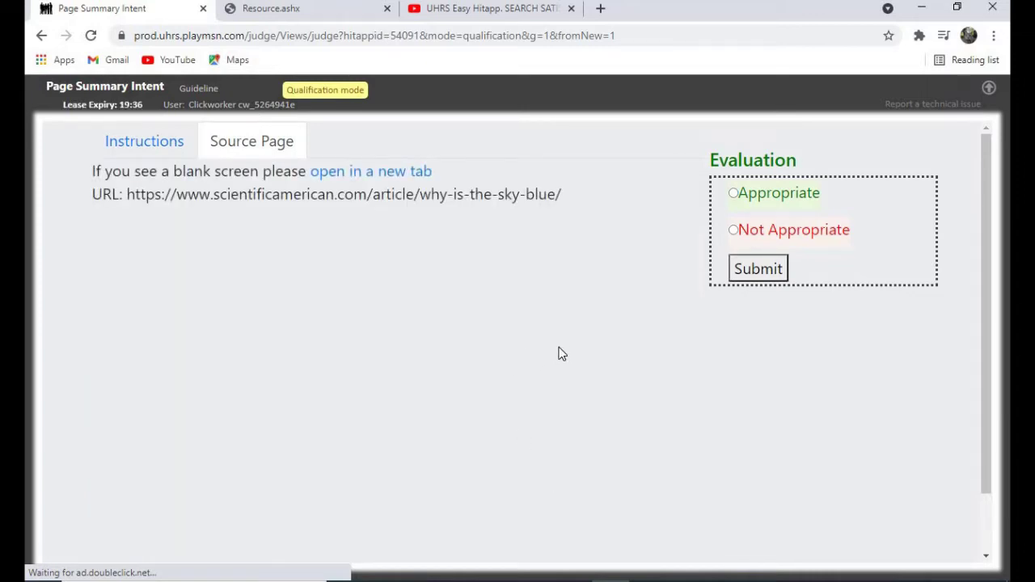
# Accept all cookies on the Scientific American page and examine the text of the "Why is the sky blue?" article.
pyautogui.scroll(-3, 692, 276)
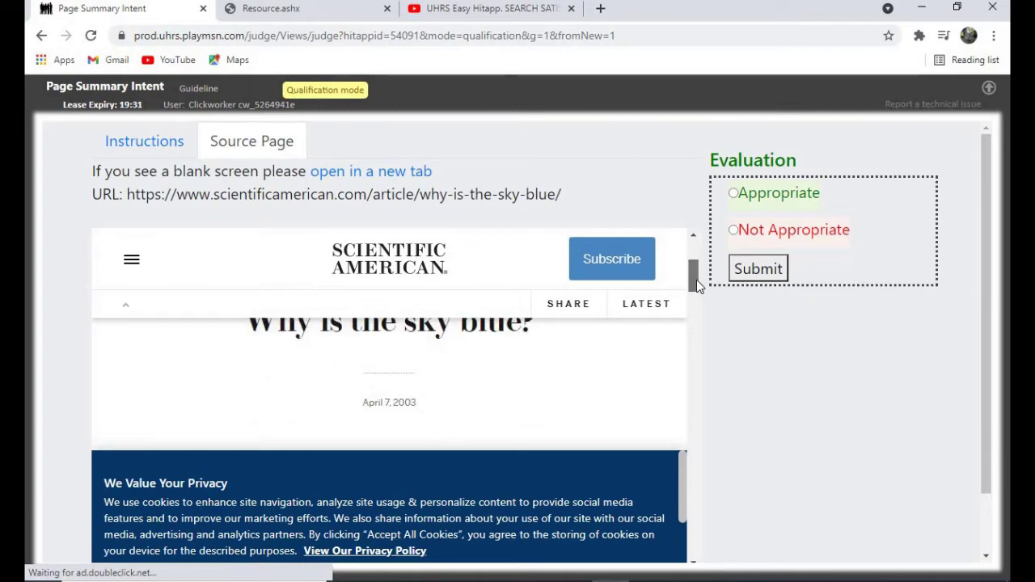
pyautogui.moveTo(696, 280); pyautogui.dragTo(694, 301)
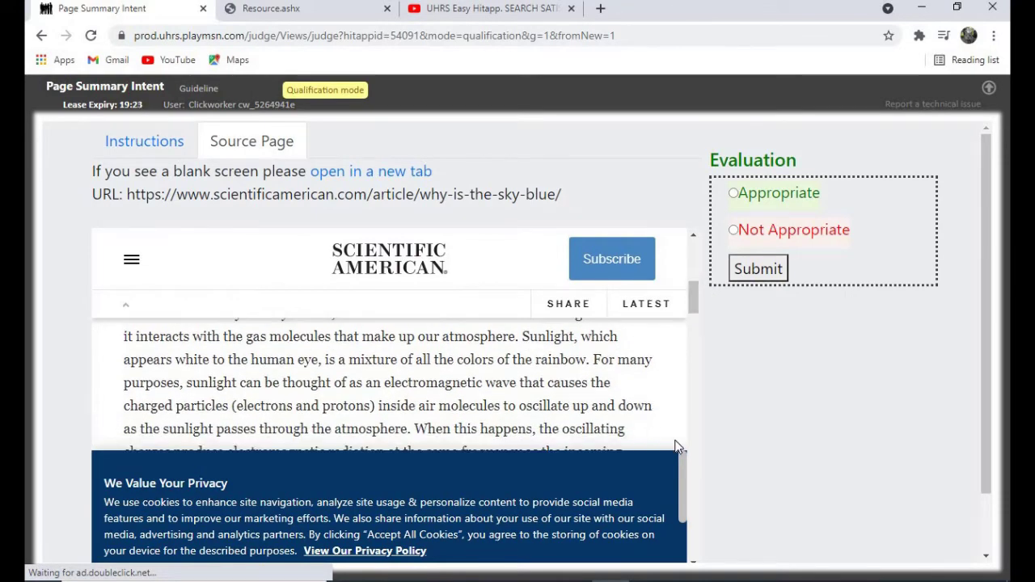
pyautogui.scroll(-10, 692, 514)
pyautogui.scroll(-2, 682, 503)
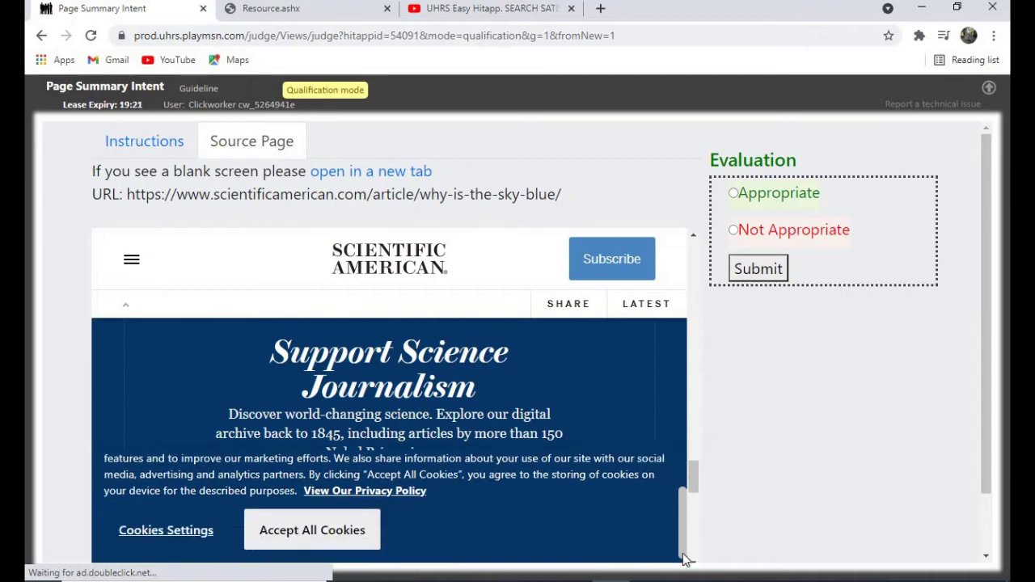
pyautogui.click(318, 520)
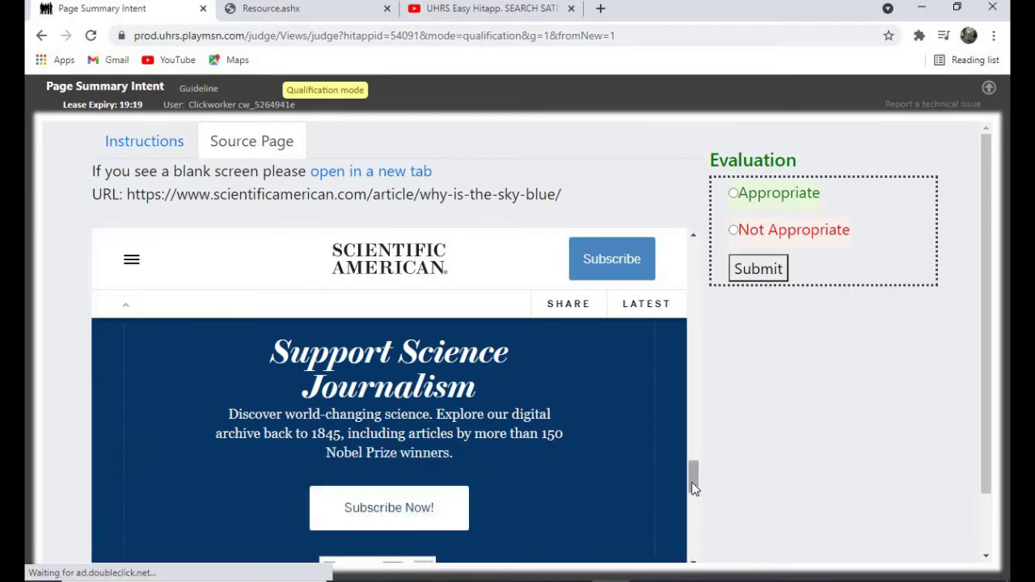
pyautogui.moveTo(692, 483); pyautogui.dragTo(703, 300)
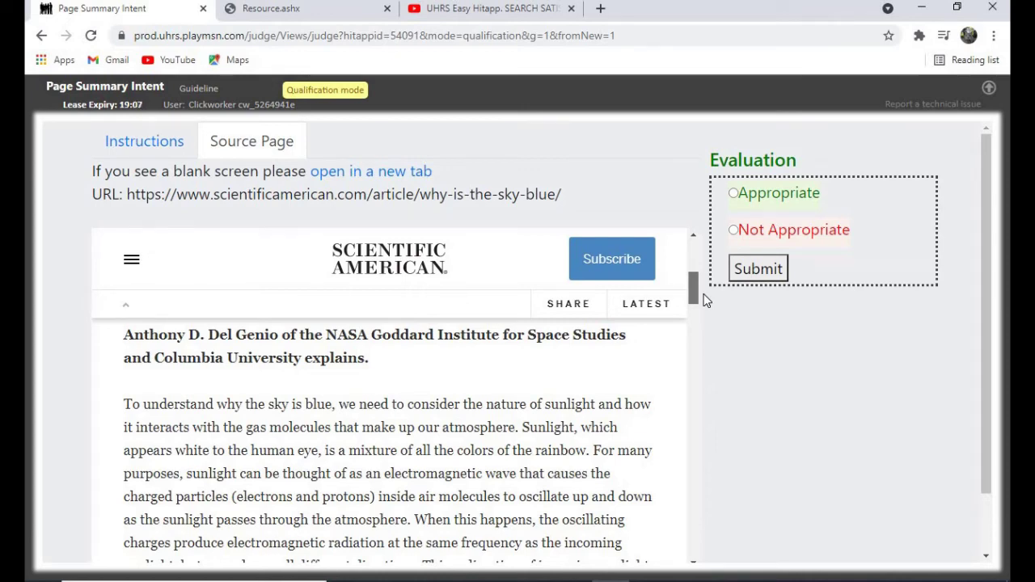
# Submit the Scientific American article as Appropriate and acknowledge the judgment feedback.
pyautogui.click(732, 193)
pyautogui.click(749, 271)
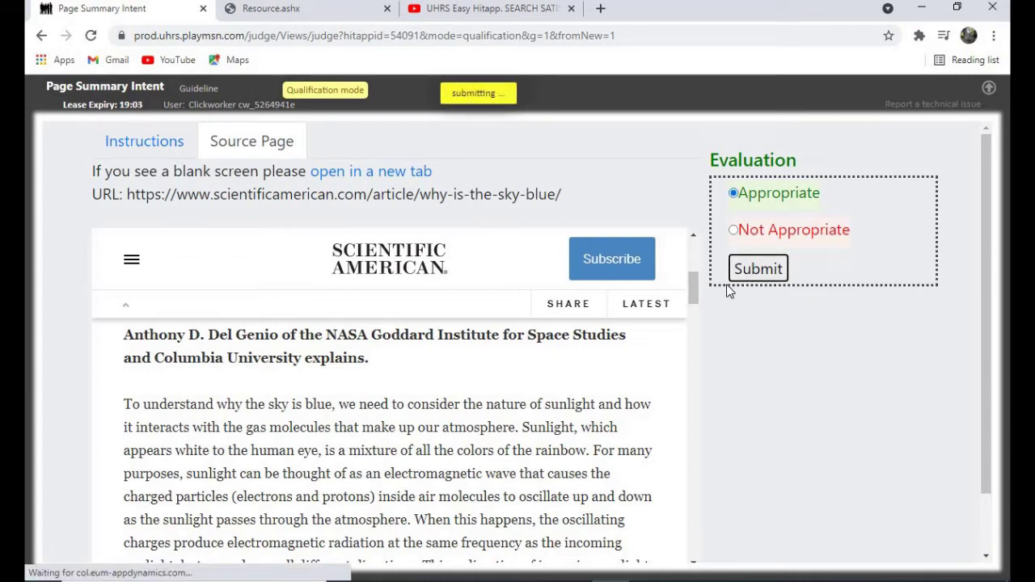
pyautogui.click(562, 515)
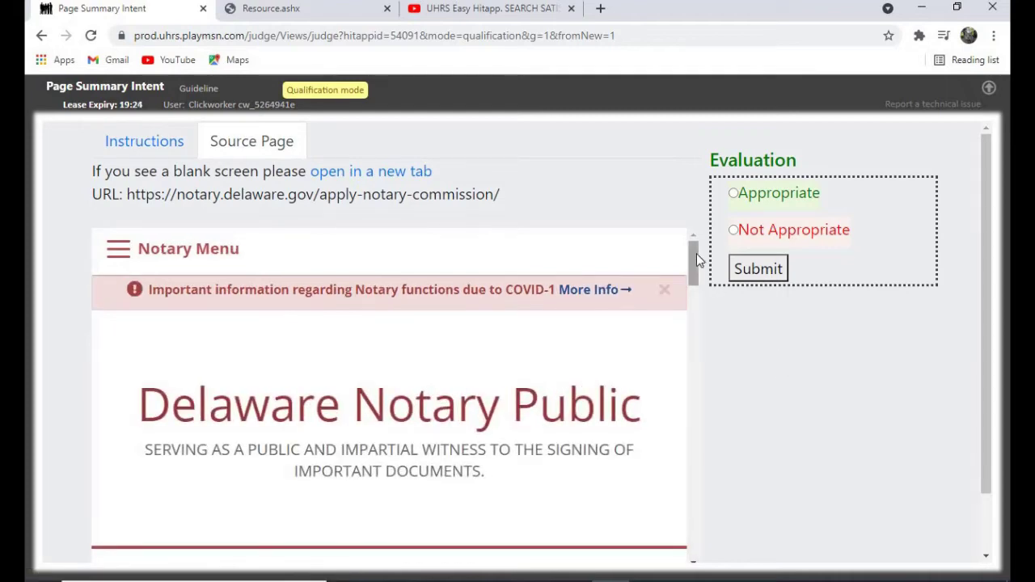
# Review the Delaware notary commission application page, submit it as Appropriate, and acknowledge the judgment feedback.
pyautogui.moveTo(696, 253); pyautogui.dragTo(688, 298)
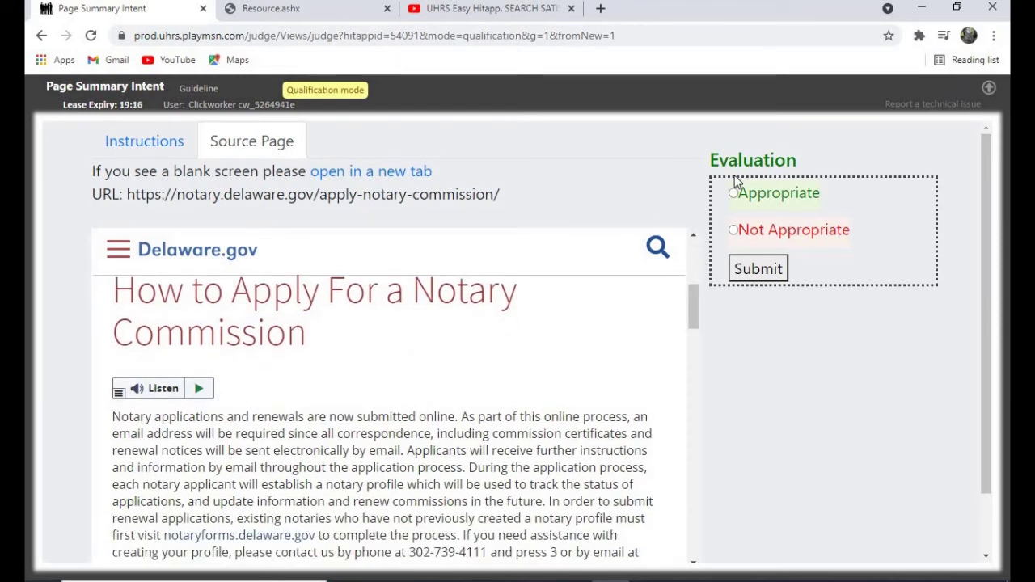
pyautogui.click(754, 275)
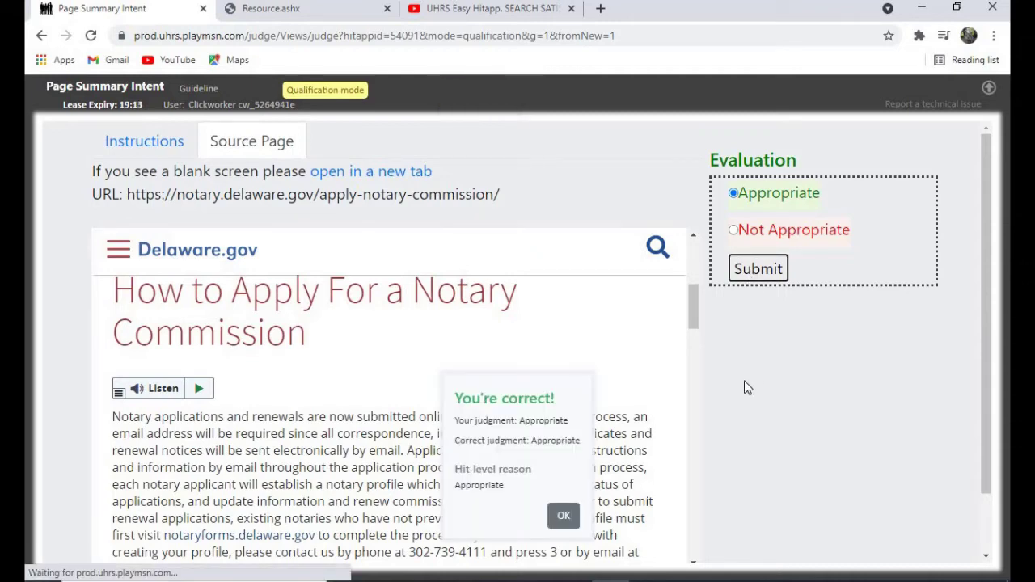
pyautogui.click(558, 514)
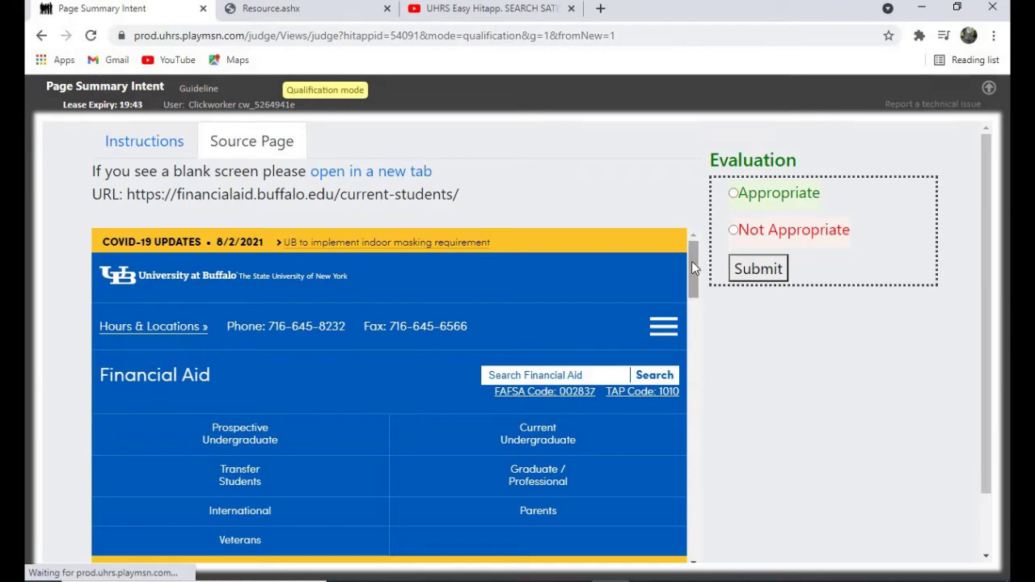
# Review the University at Buffalo current-students financial aid page, submit it as Appropriate, and acknowledge the judgment feedback.
pyautogui.moveTo(692, 262); pyautogui.dragTo(690, 342)
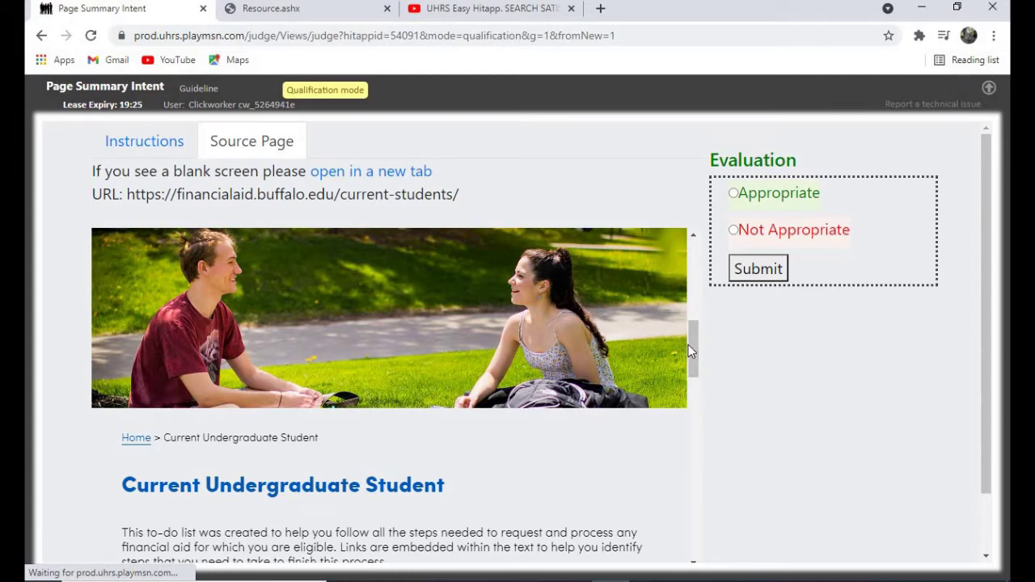
pyautogui.moveTo(688, 344); pyautogui.dragTo(699, 378)
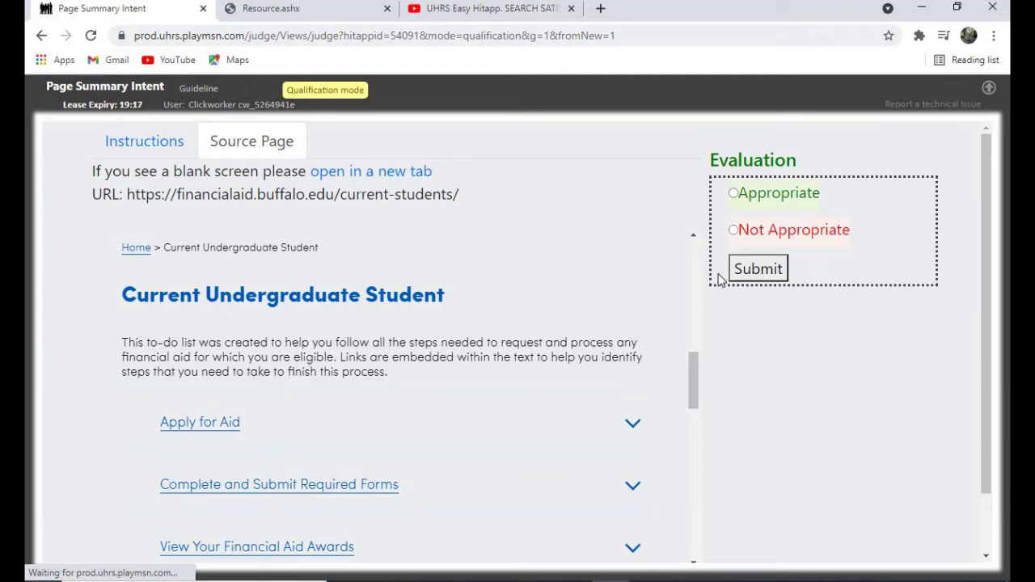
pyautogui.click(734, 193)
pyautogui.click(755, 269)
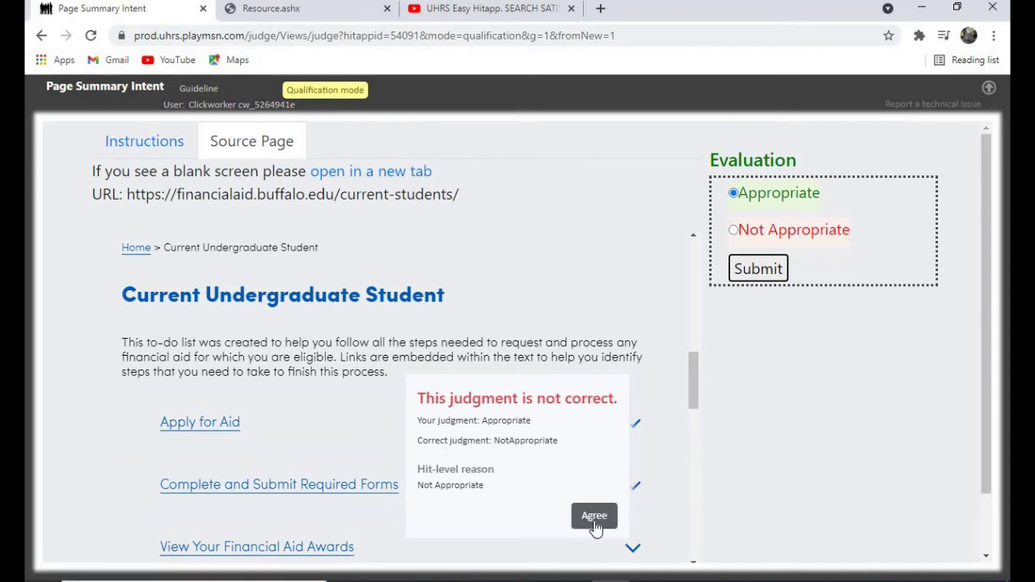
pyautogui.click(595, 522)
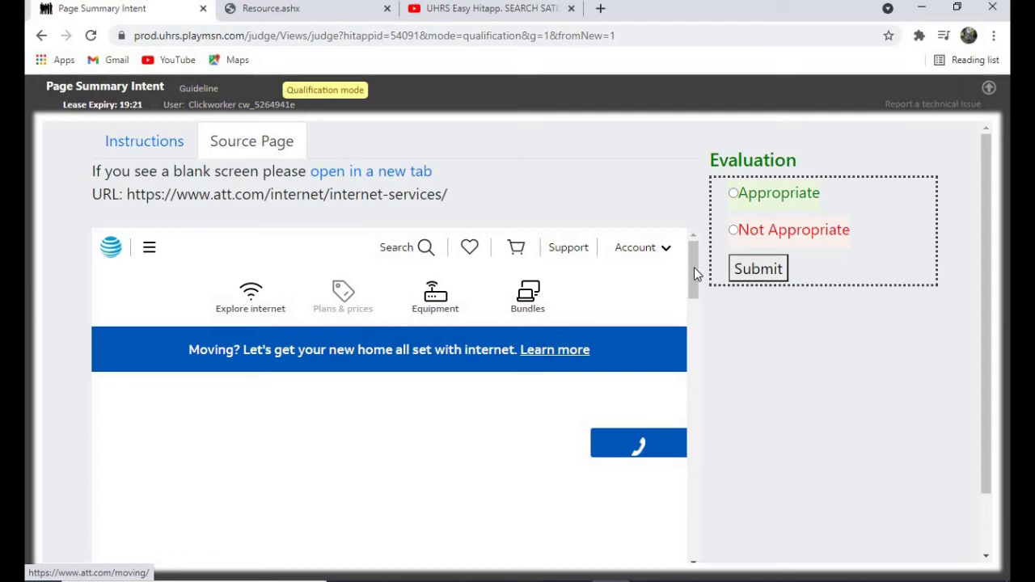
# Review the AT&T internet services page and submit it as Appropriate.
pyautogui.moveTo(695, 268); pyautogui.dragTo(699, 333)
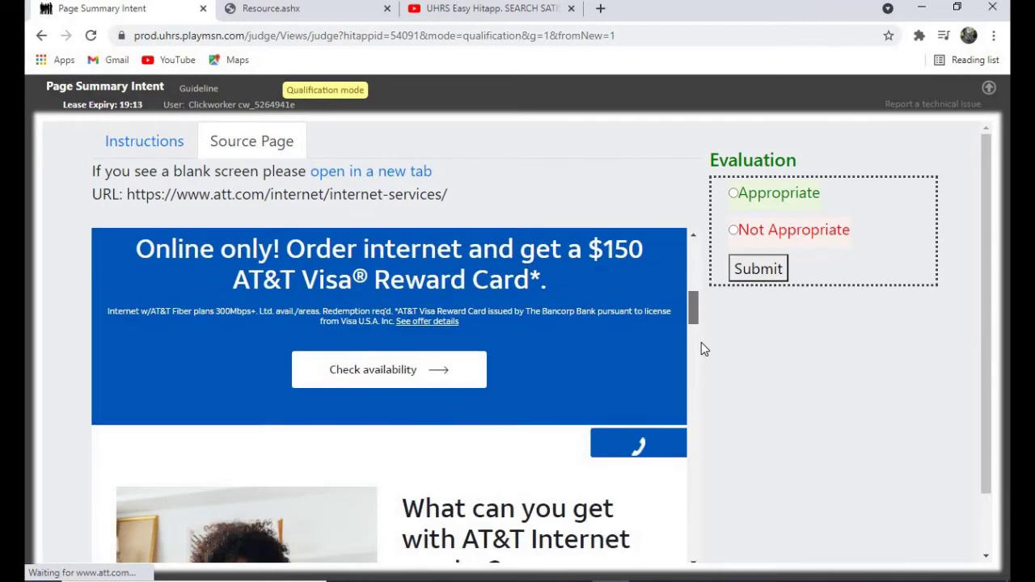
pyautogui.scroll(-3, 701, 349)
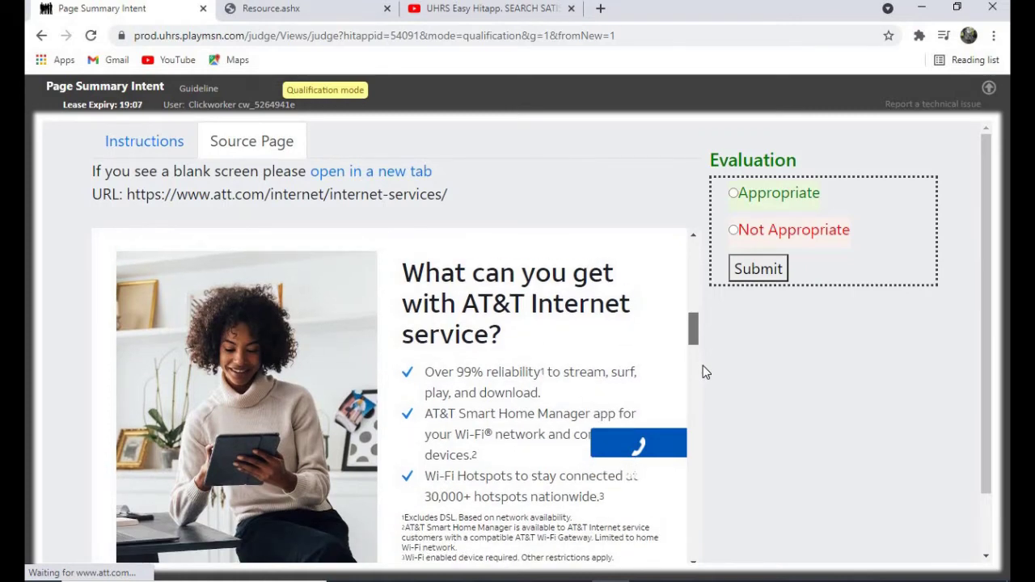
pyautogui.click(734, 194)
pyautogui.click(759, 275)
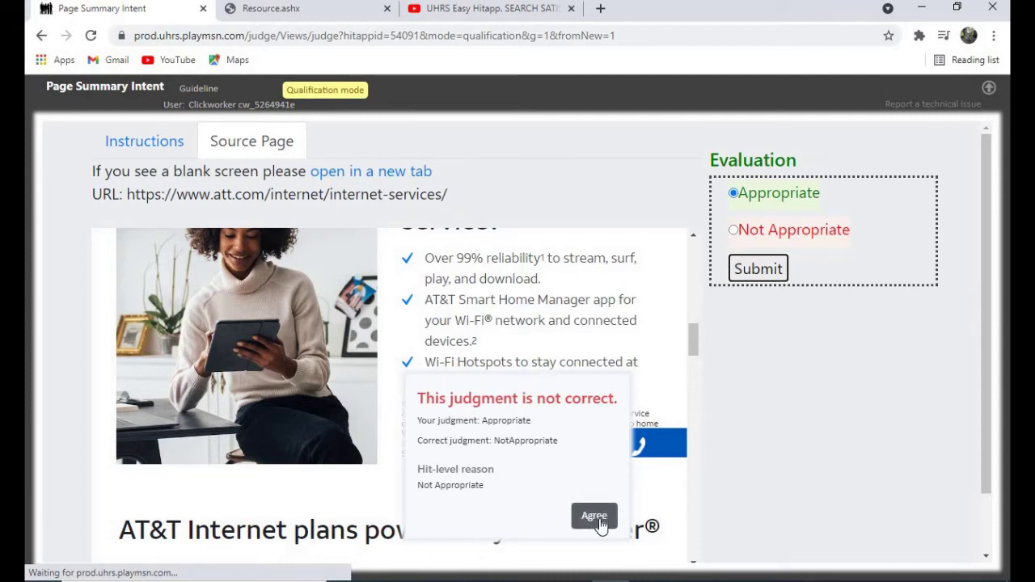
# Acknowledge the AT&T page feedback, submit the New York Post guillotine article as Appropriate, and acknowledge its feedback.
pyautogui.click(596, 517)
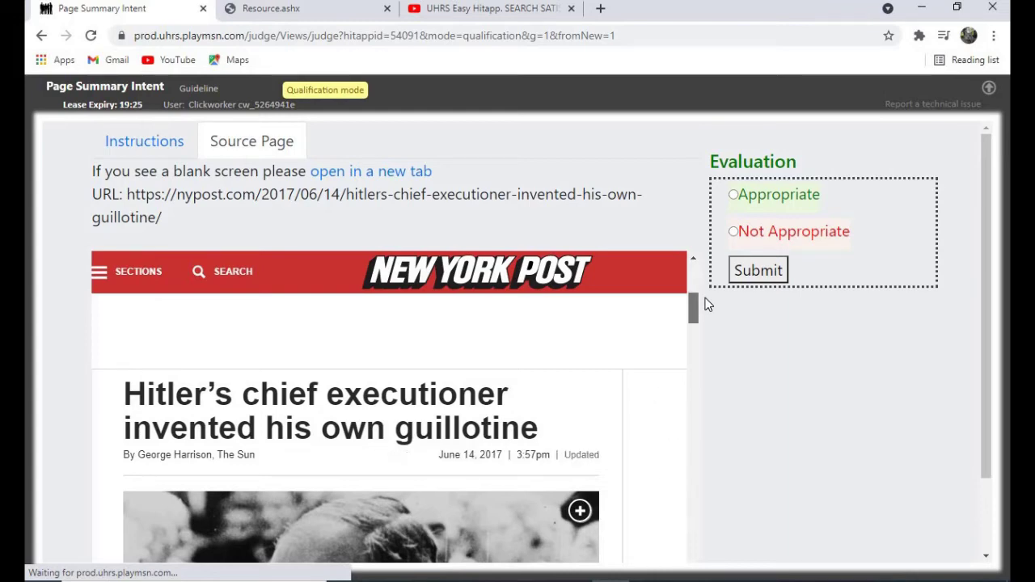
pyautogui.moveTo(704, 304); pyautogui.dragTo(690, 353)
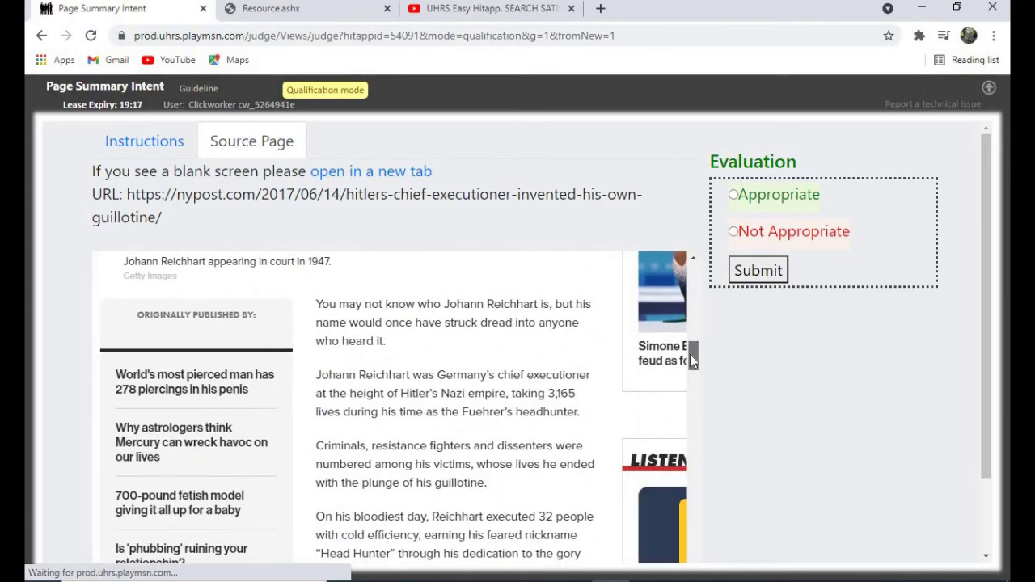
pyautogui.click(739, 196)
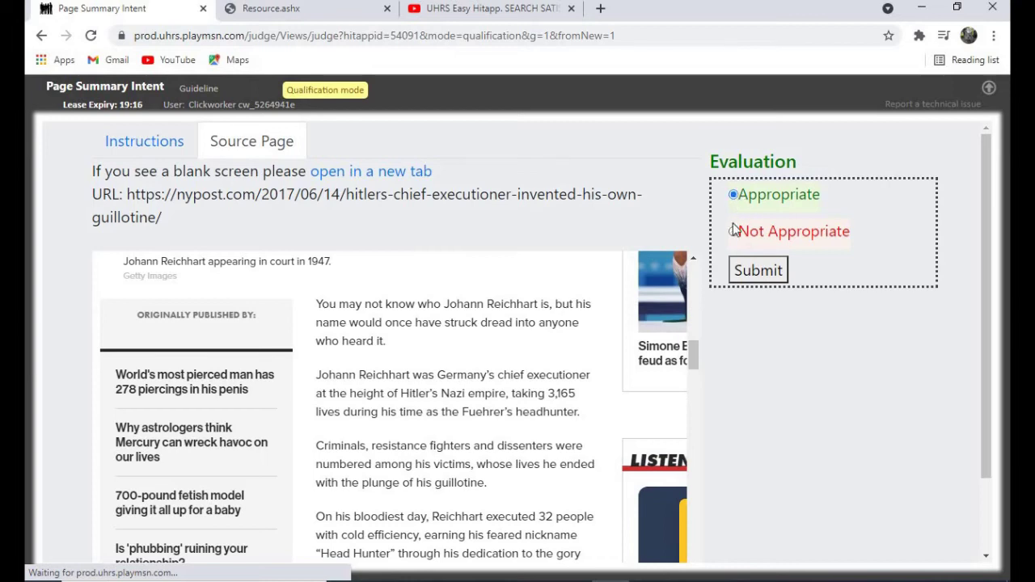
pyautogui.click(746, 270)
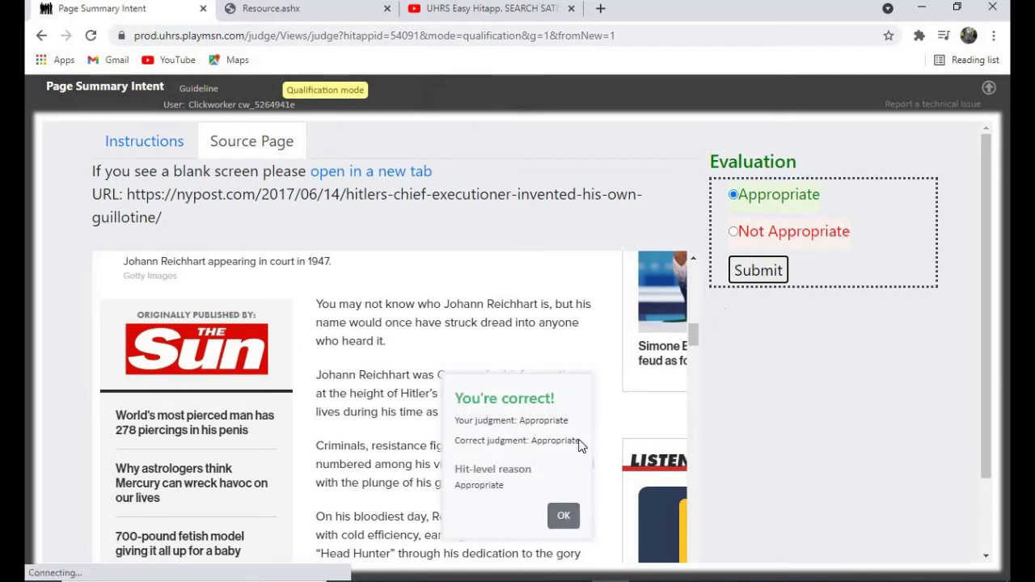
pyautogui.click(562, 514)
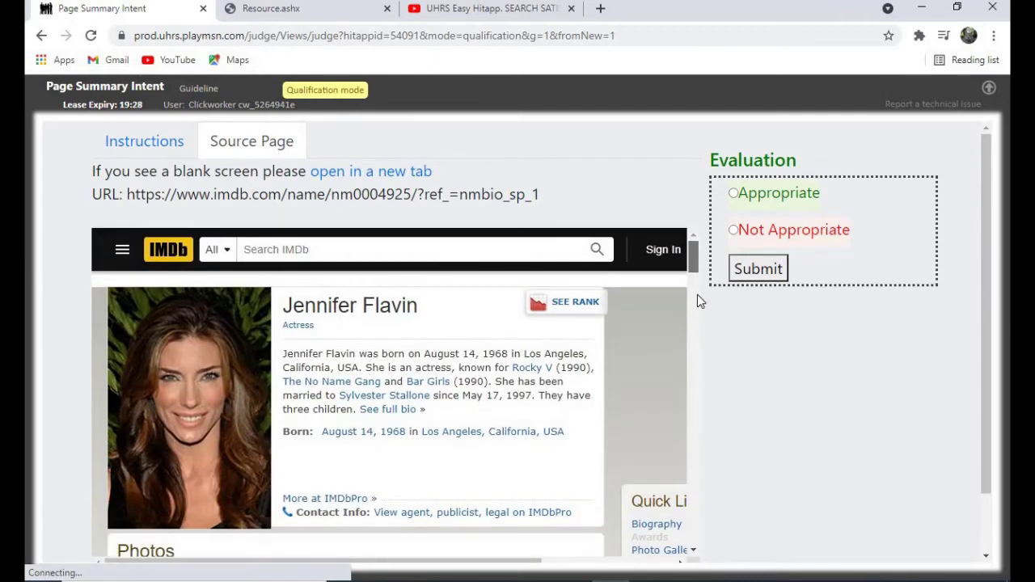
# Review the IMDb actress profile page, submit it as Appropriate, and acknowledge the judgment feedback.
pyautogui.scroll(-3, 698, 299)
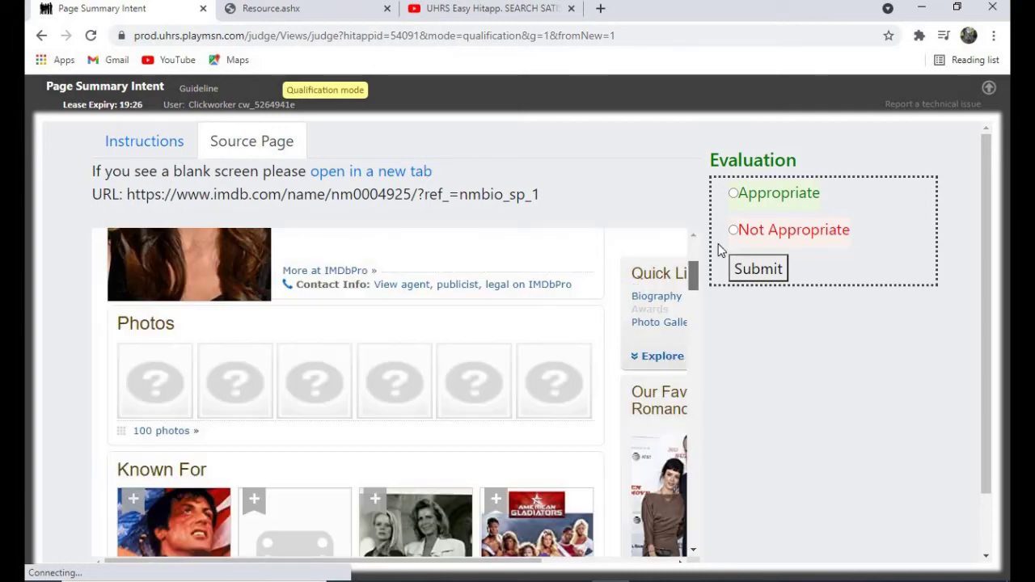
pyautogui.click(734, 193)
pyautogui.click(754, 275)
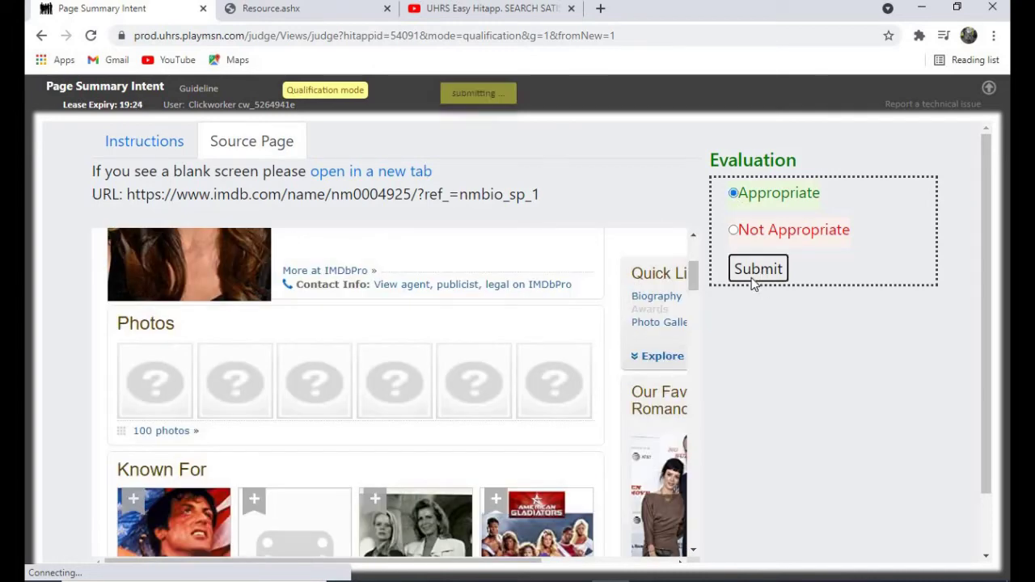
pyautogui.click(564, 515)
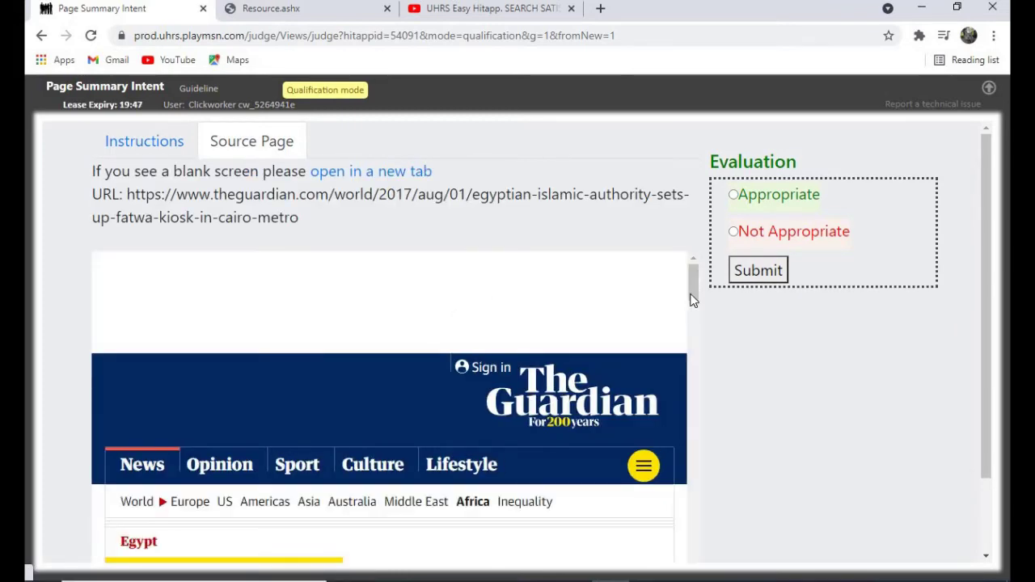
# Review the Guardian article on the Cairo metro fatwa kiosk, submit it as Appropriate, and acknowledge the judgment feedback.
pyautogui.moveTo(696, 278); pyautogui.dragTo(700, 321)
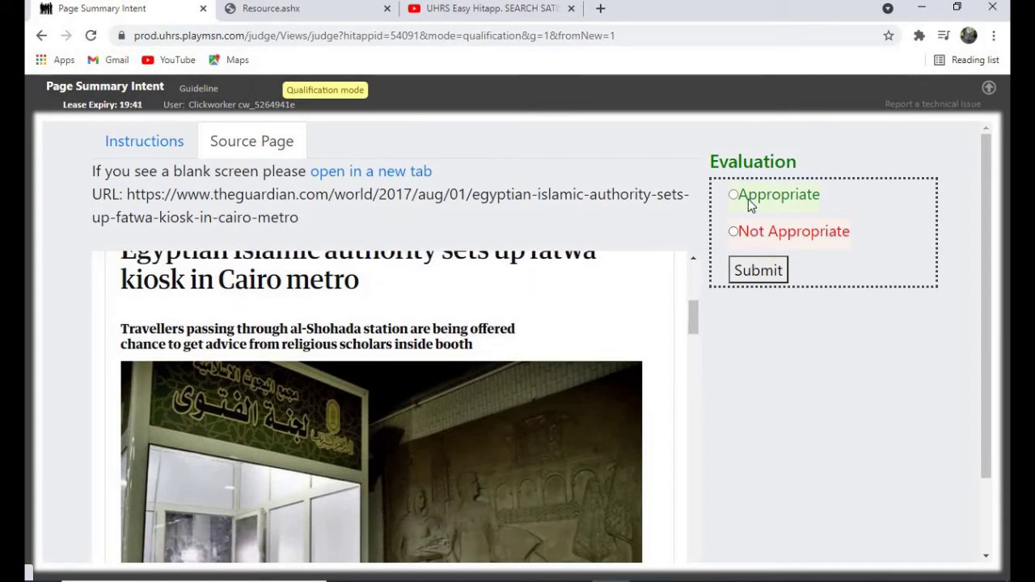
pyautogui.click(733, 195)
pyautogui.click(752, 275)
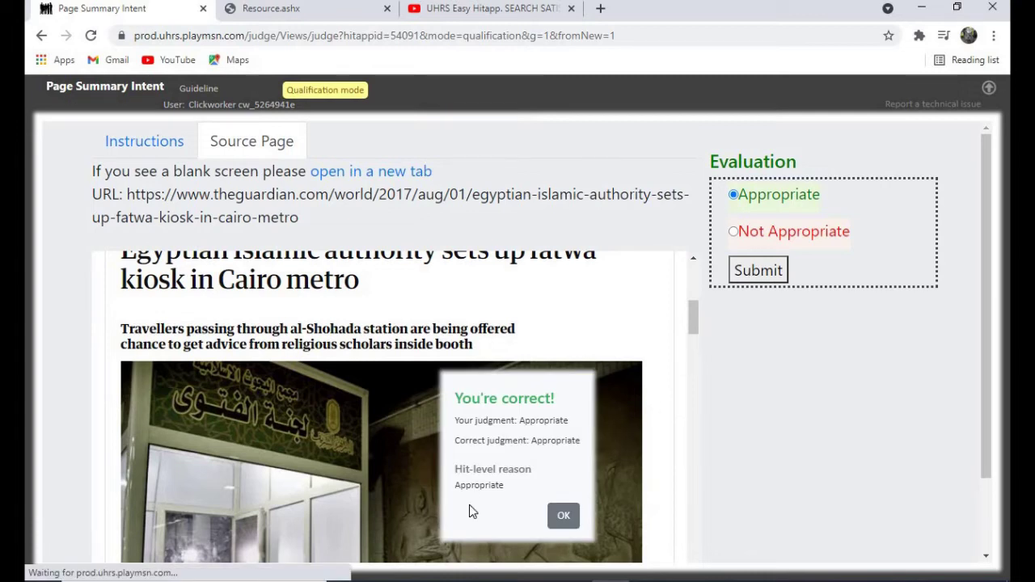
pyautogui.click(564, 515)
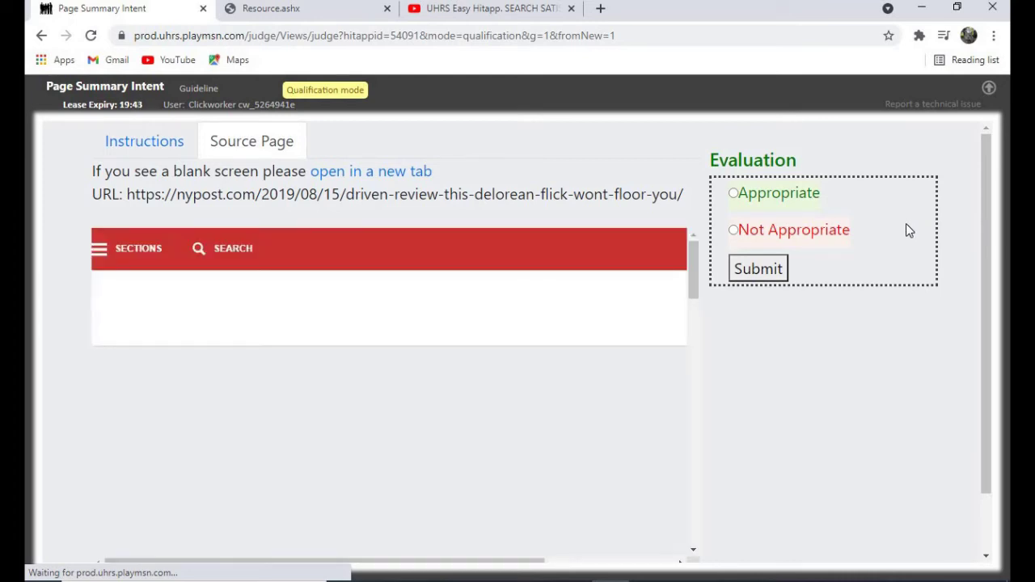
# Review the New York Post 'Driven' movie review, submit it as Appropriate, and close the qualification test result message.
pyautogui.moveTo(693, 263); pyautogui.dragTo(699, 312)
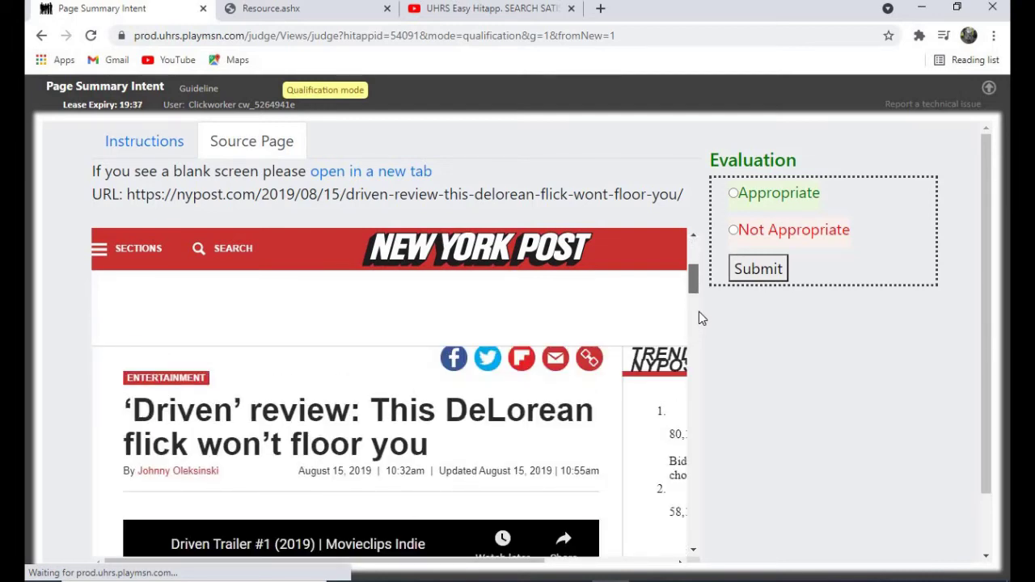
pyautogui.moveTo(699, 312); pyautogui.dragTo(698, 317)
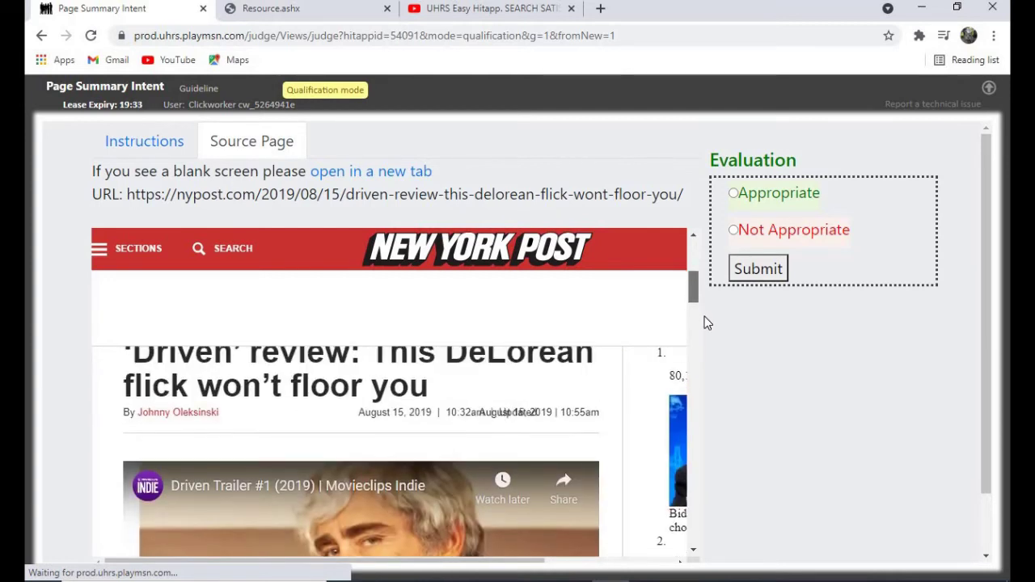
pyautogui.moveTo(987, 274); pyautogui.dragTo(991, 363)
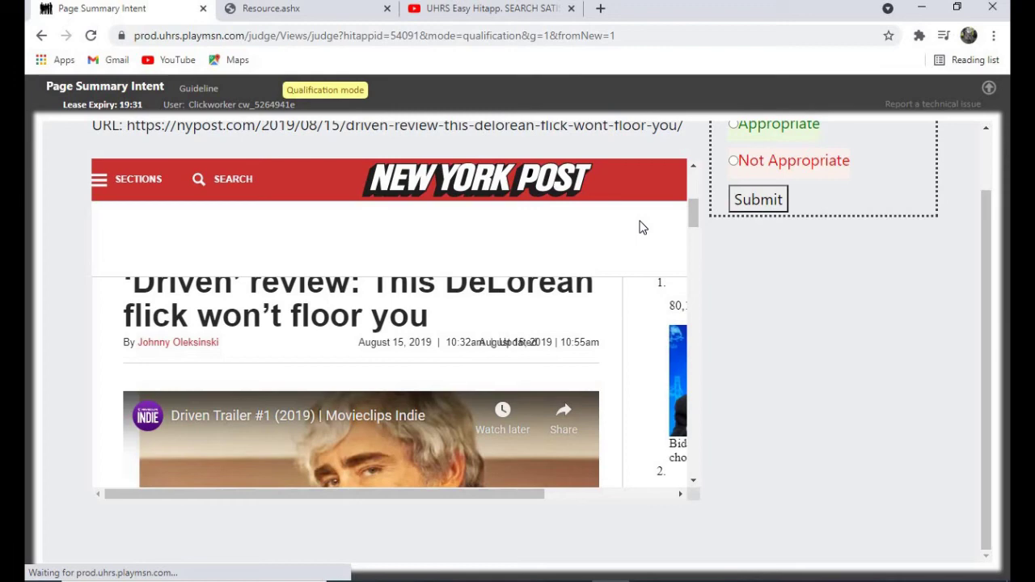
pyautogui.moveTo(692, 211); pyautogui.dragTo(698, 258)
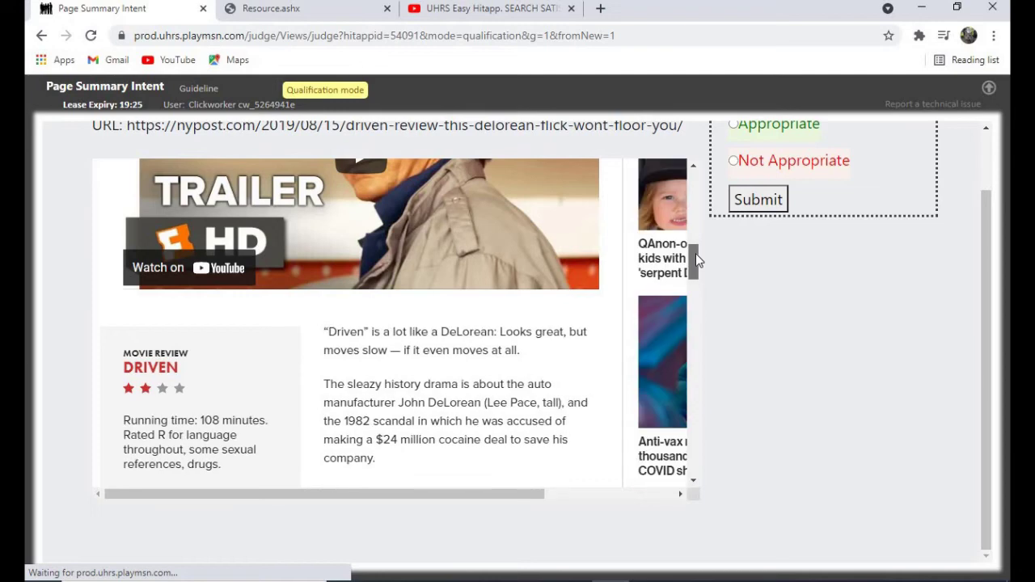
pyautogui.moveTo(695, 254); pyautogui.dragTo(698, 204)
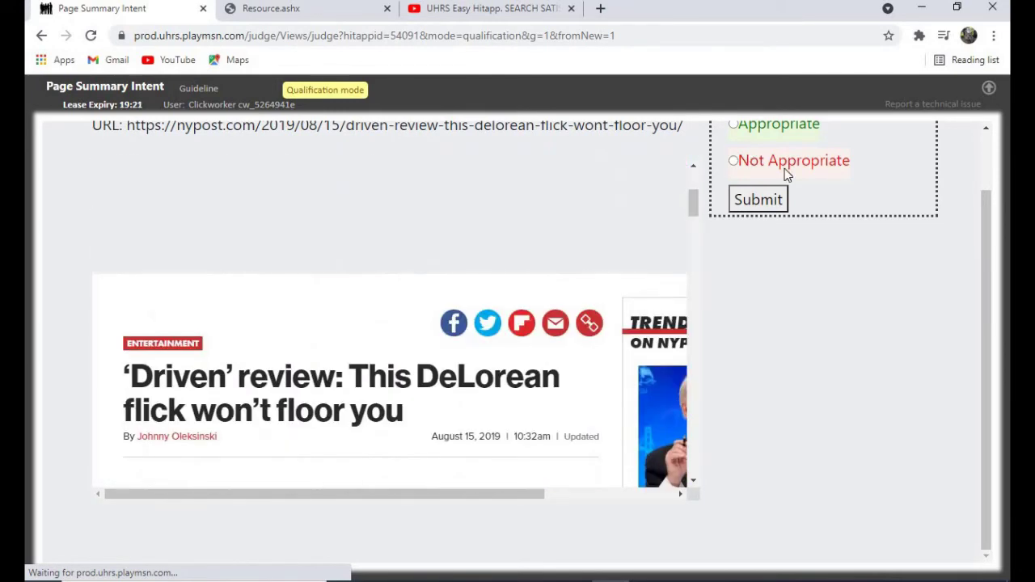
pyautogui.scroll(1, 985, 287)
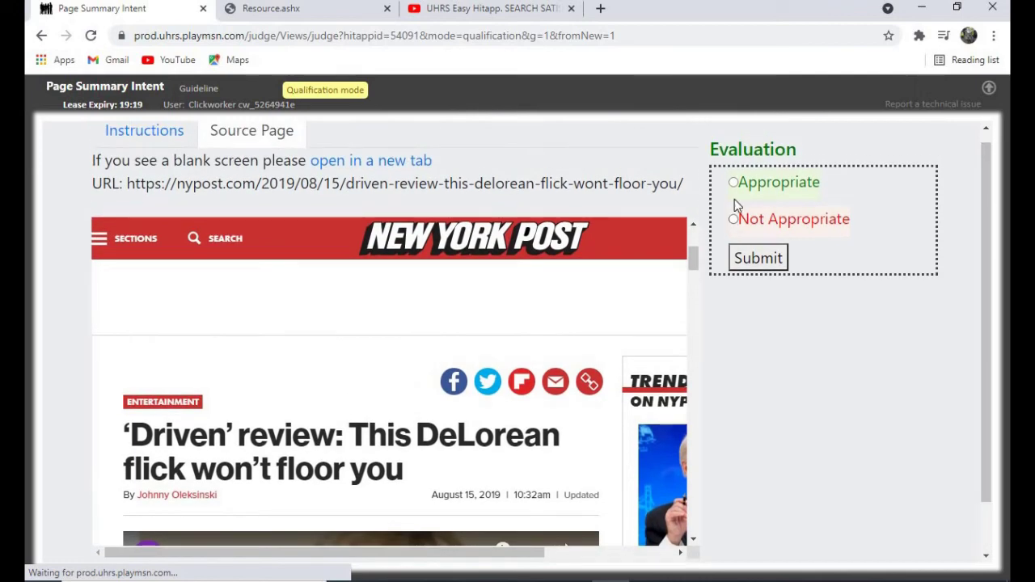
pyautogui.click(736, 184)
pyautogui.click(758, 255)
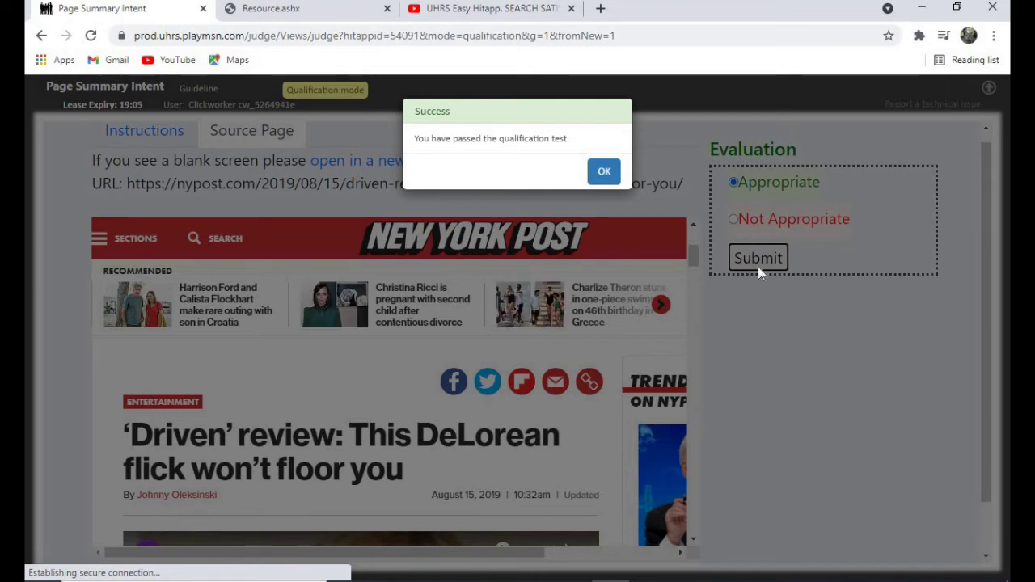
pyautogui.click(605, 175)
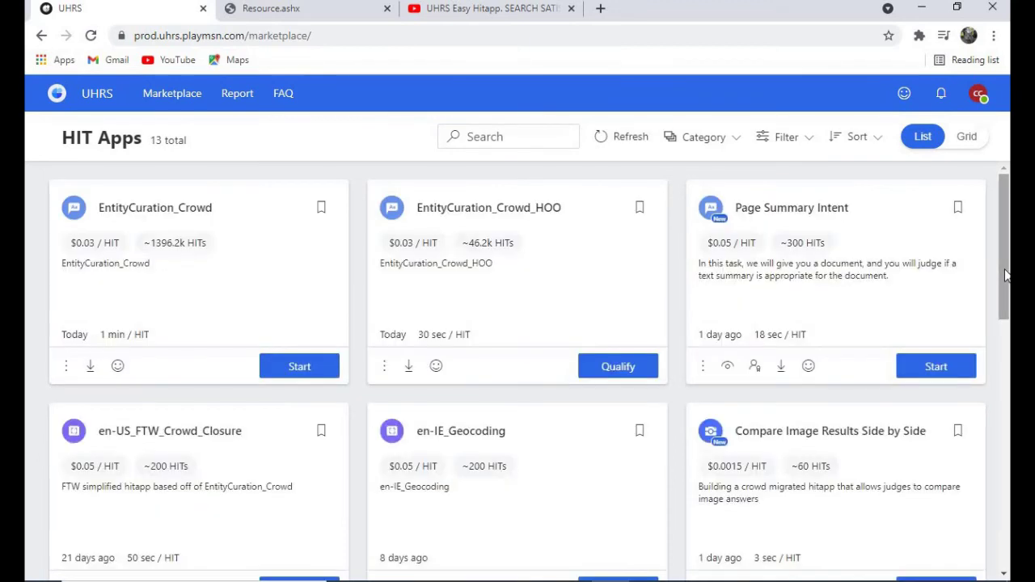
# Start the Page Summary Intent HIT app from the marketplace and submit the Wikipedia Gelato article as Appropriate.
pyautogui.click(936, 368)
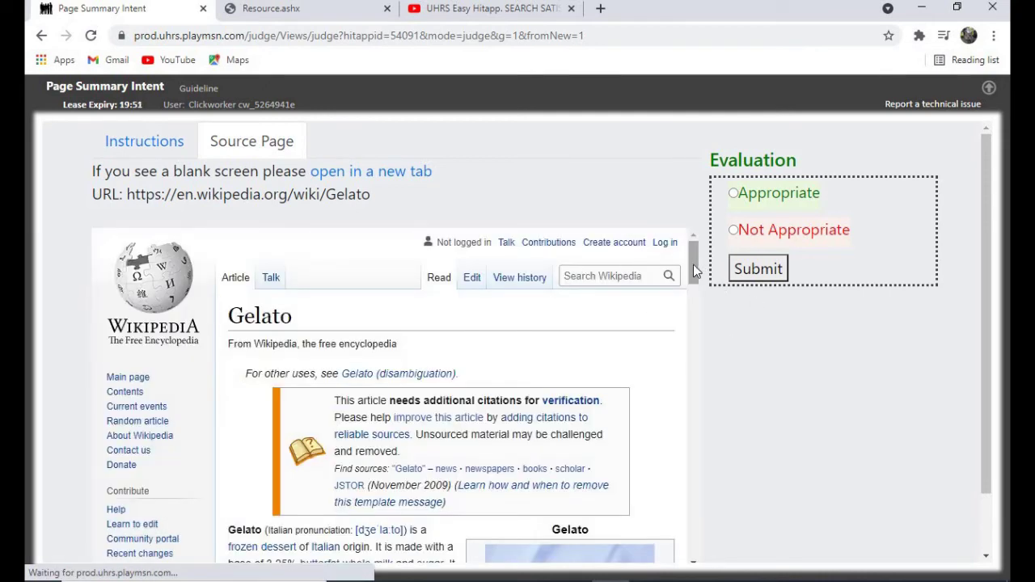
pyautogui.moveTo(693, 265); pyautogui.dragTo(696, 284)
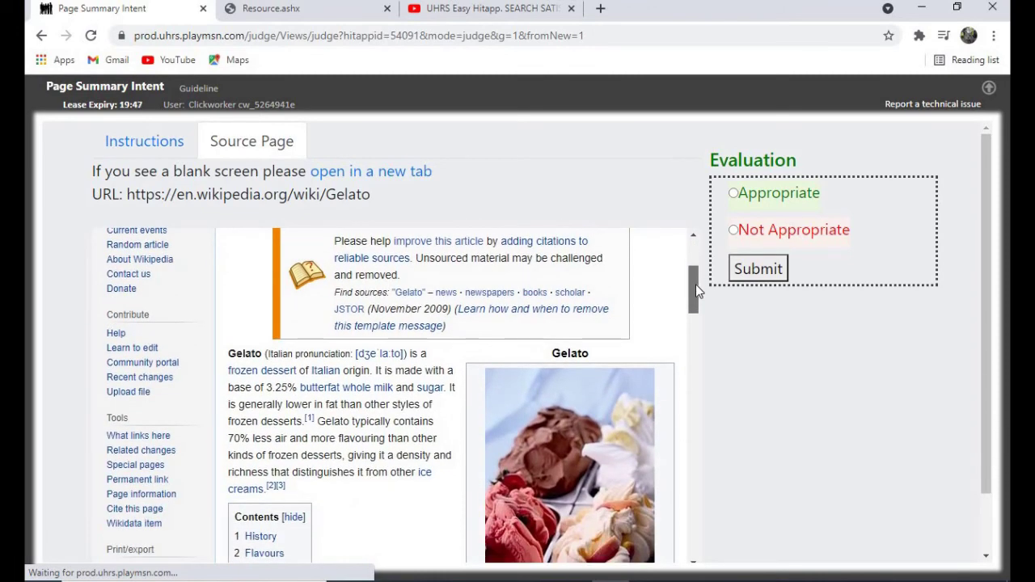
pyautogui.click(736, 195)
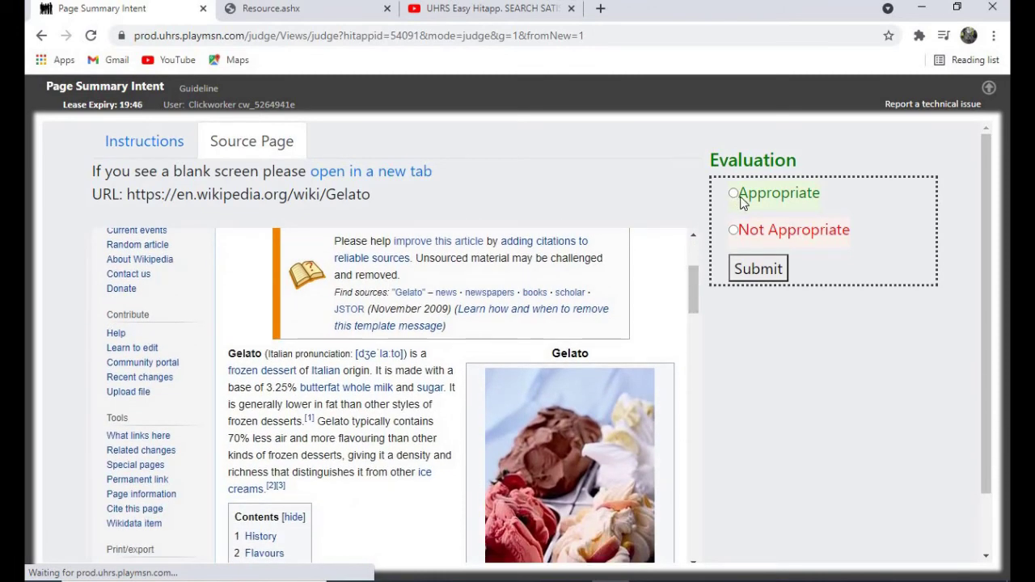
pyautogui.click(759, 275)
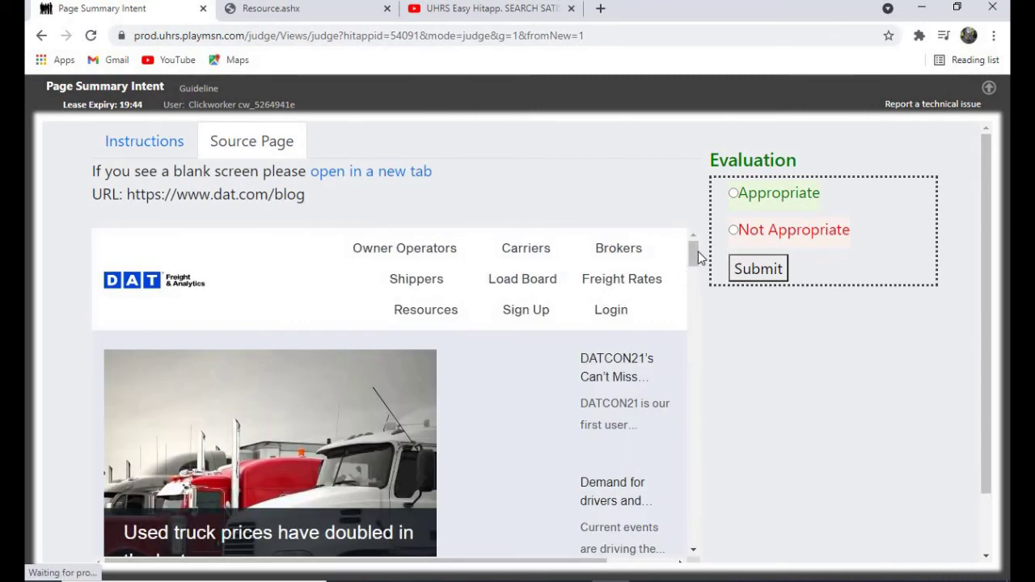
# Review the DAT blog listing page and submit it as Not Appropriate.
pyautogui.moveTo(693, 251); pyautogui.dragTo(716, 315)
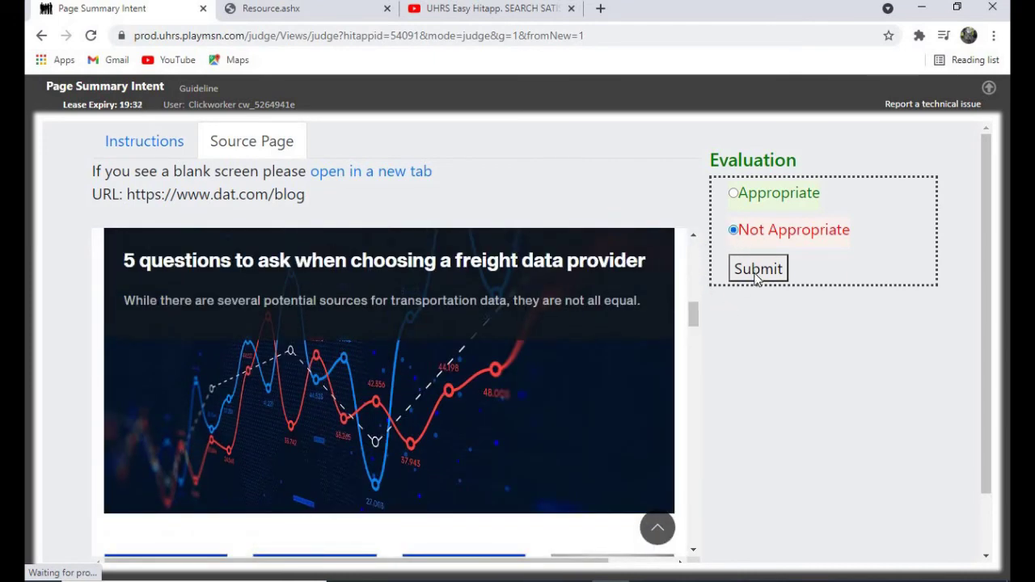
pyautogui.click(759, 275)
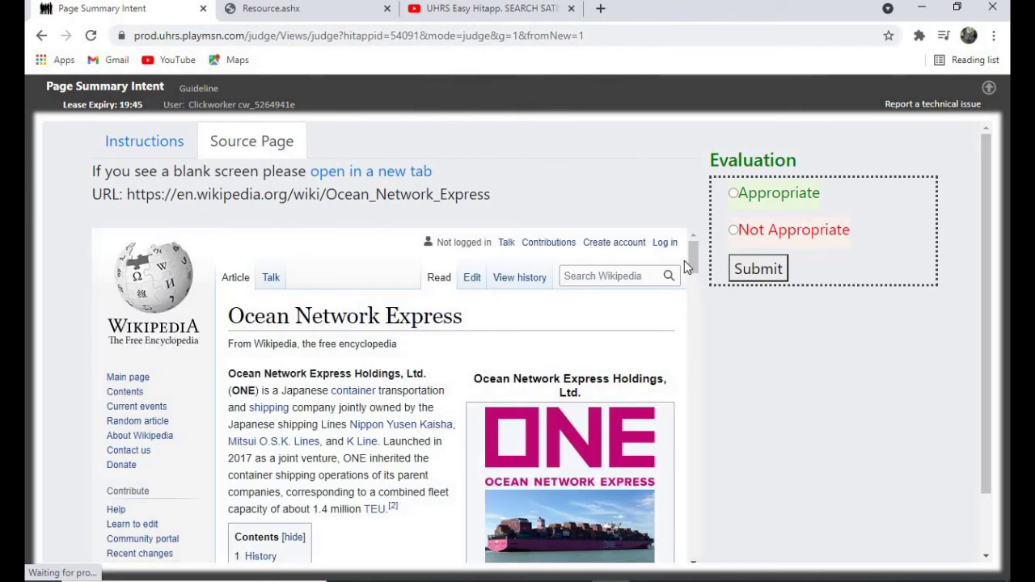